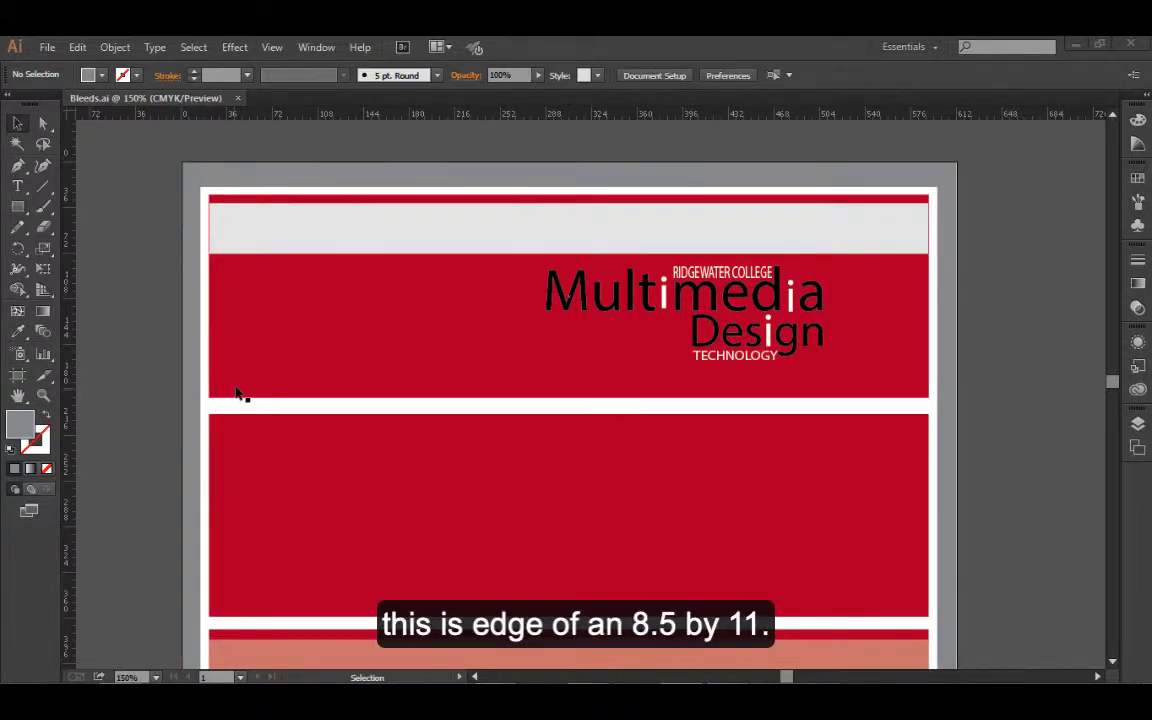
Change the ruler units to inches
{"action": "right_click", "coordinate": [317, 118]}
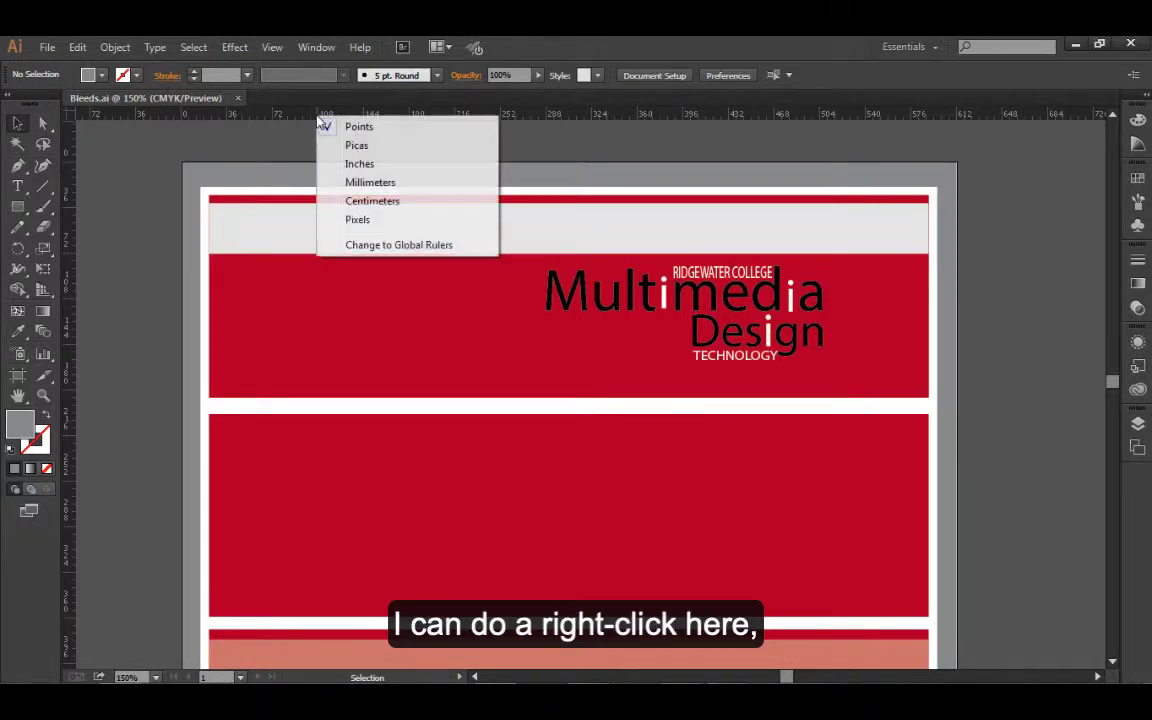
{"action": "left_click", "coordinate": [382, 165]}
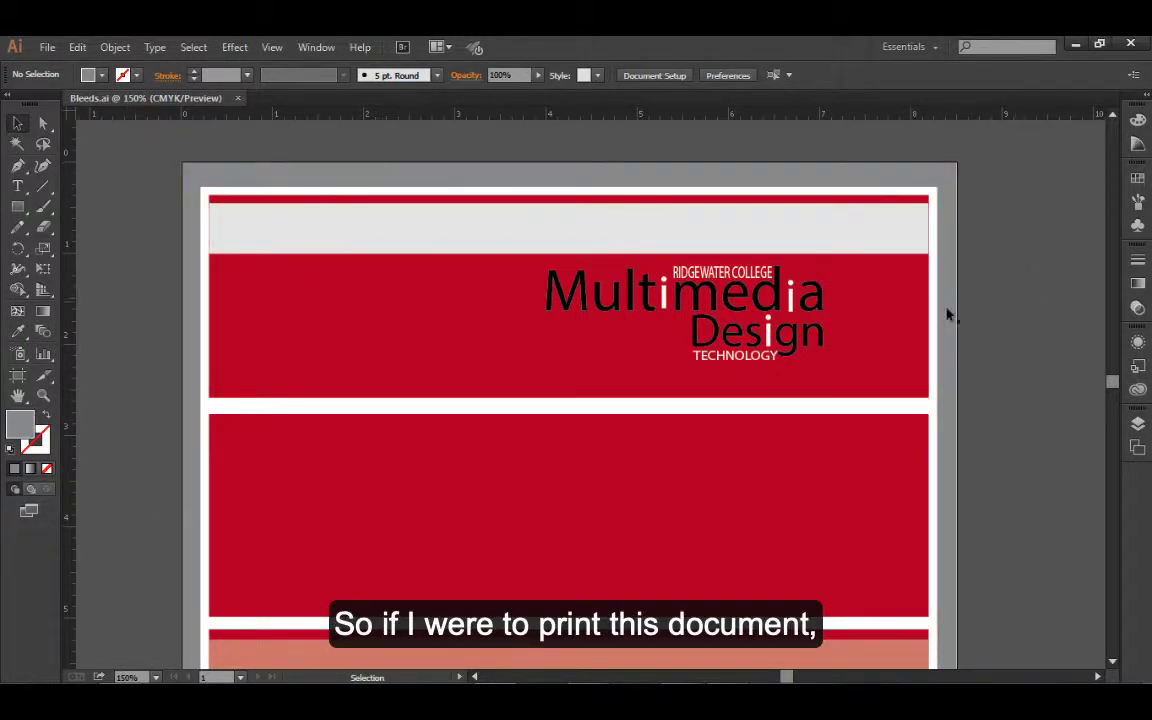
{"action": "double_click", "coordinate": [17, 397]}
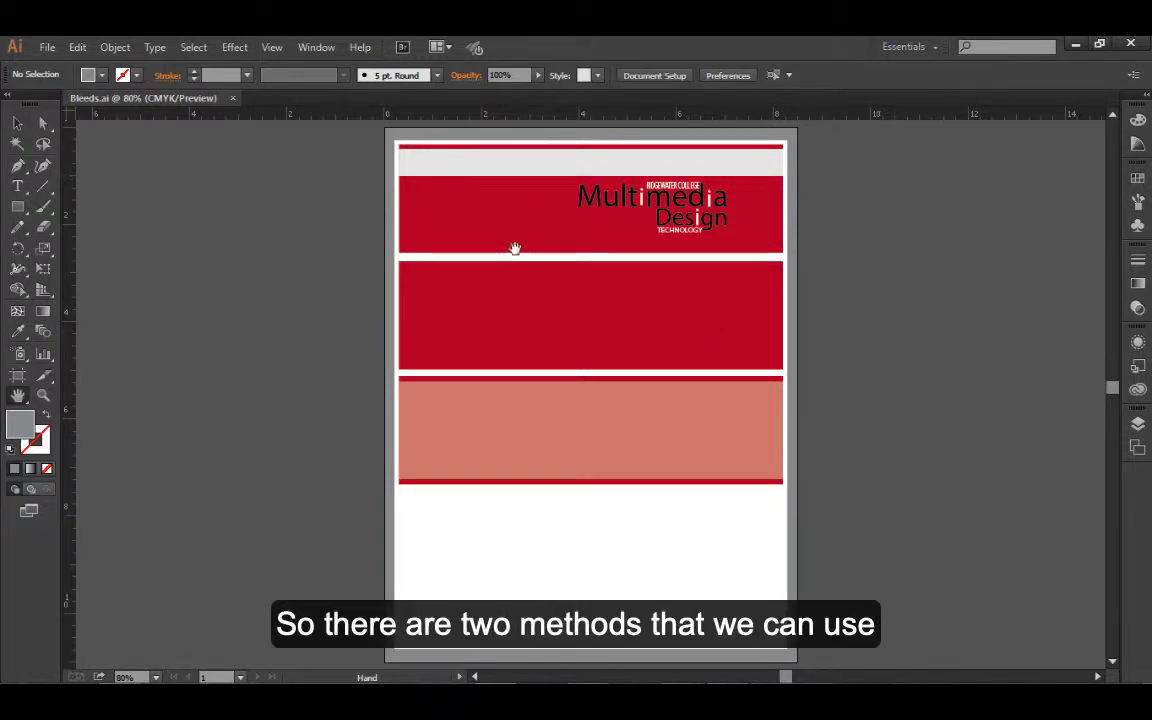
Offset the path of the grey page-sized background rectangle by 0.125 in with mitered joins, using the preview
{"action": "left_click", "coordinate": [502, 210]}
{"action": "left_click", "coordinate": [615, 336]}
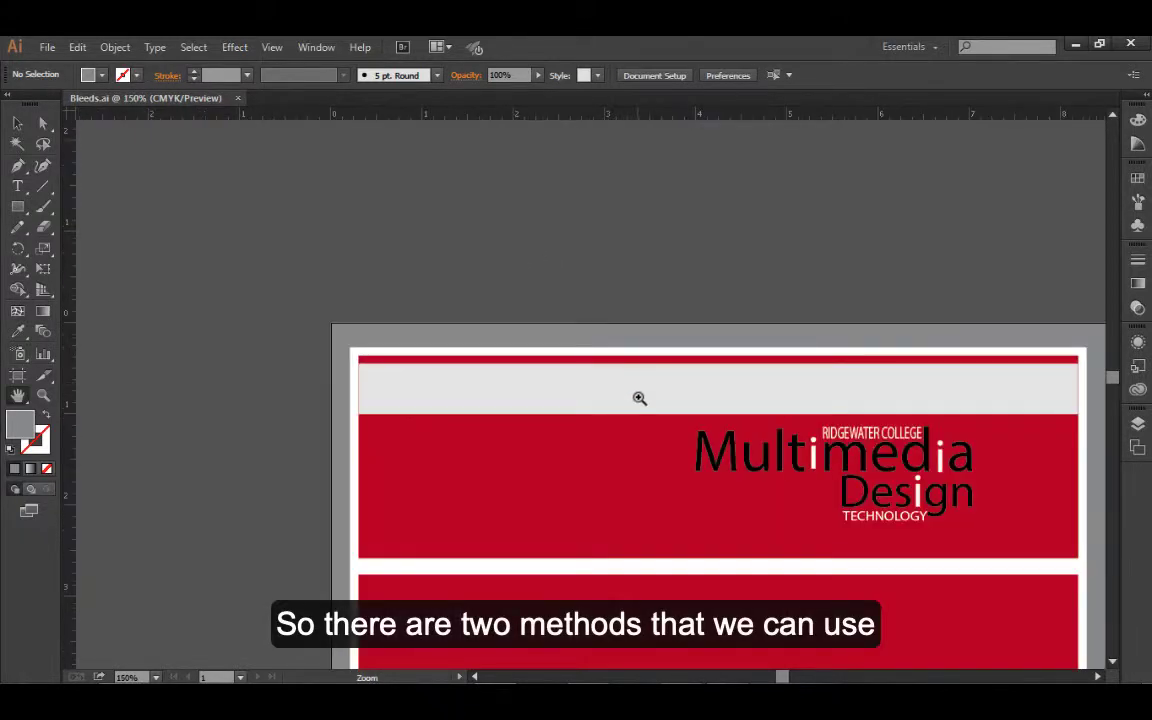
{"action": "left_click_drag", "start_coordinate": [555, 416], "coordinate": [437, 292]}
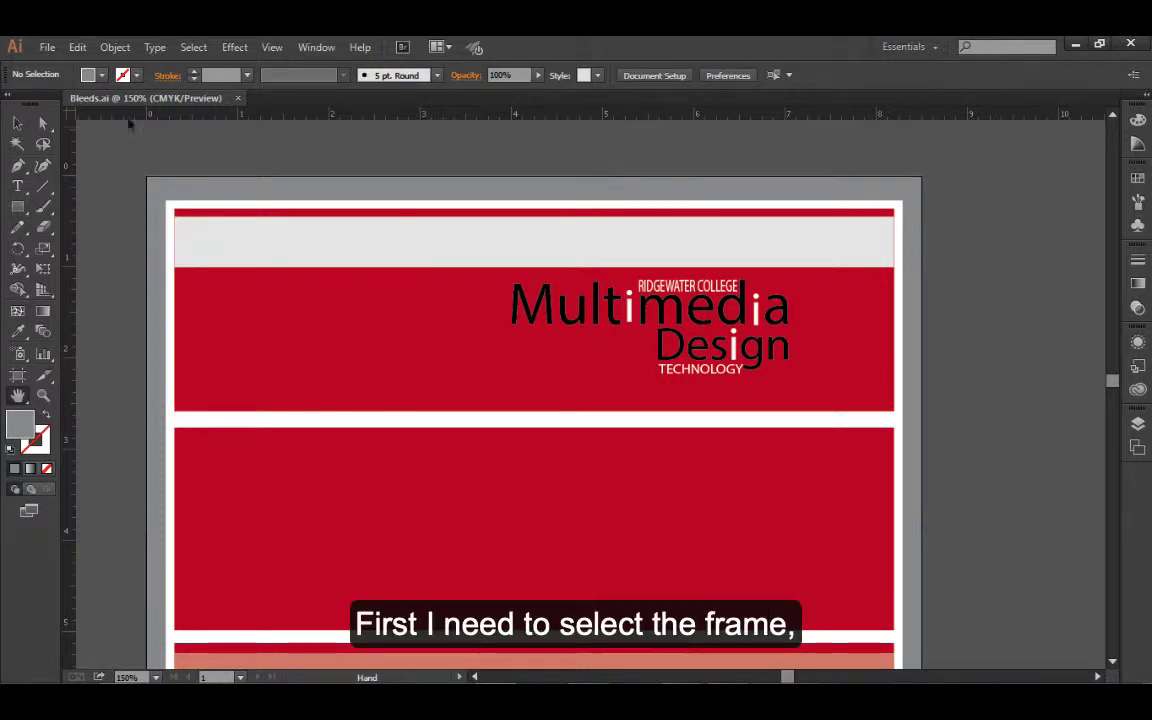
{"action": "left_click", "coordinate": [17, 122]}
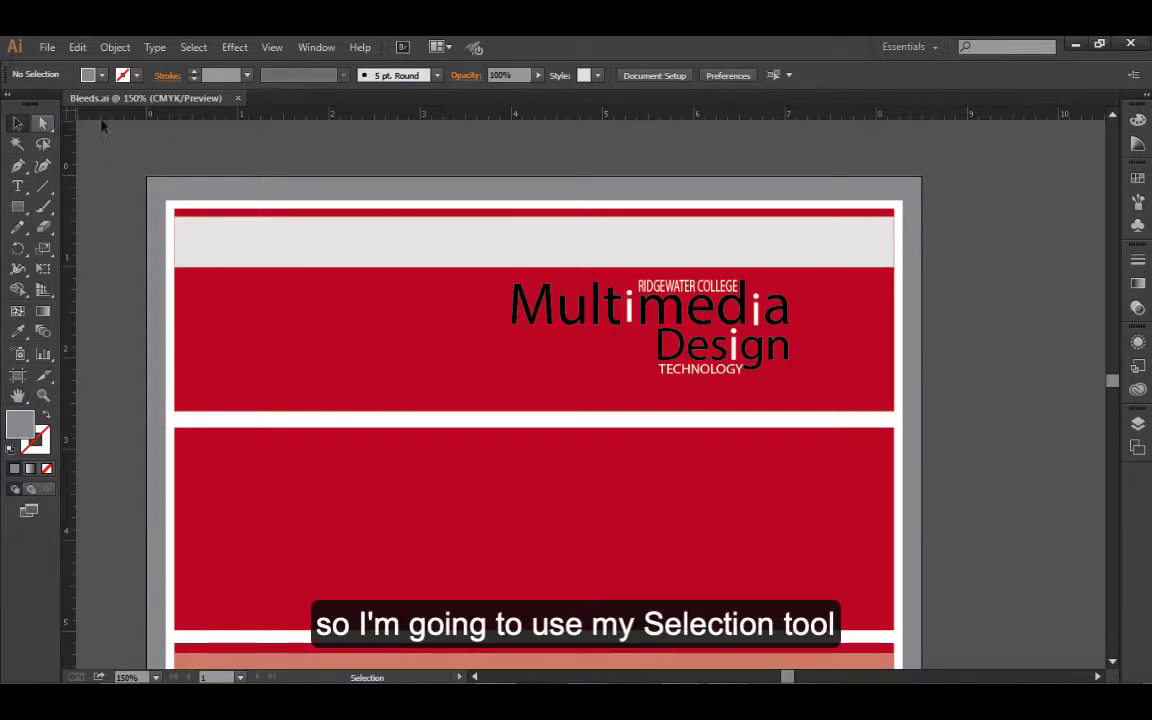
{"action": "left_click", "coordinate": [299, 189]}
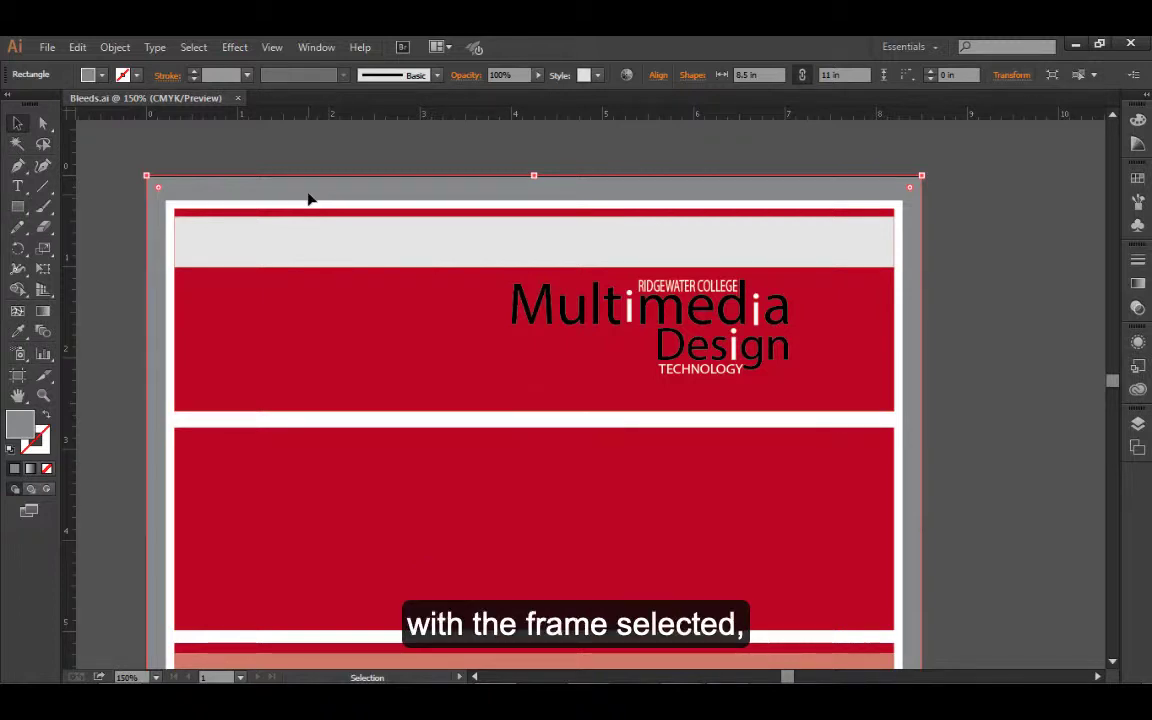
{"action": "left_click", "coordinate": [114, 47]}
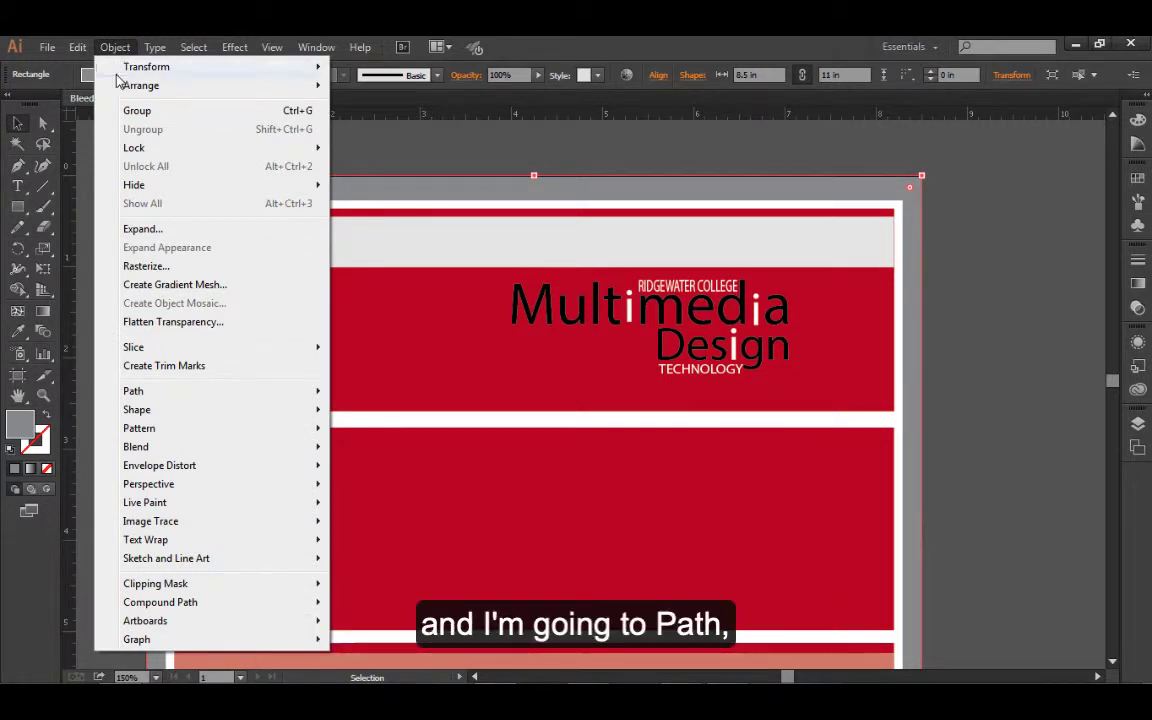
{"action": "mouse_move", "coordinate": [176, 401]}
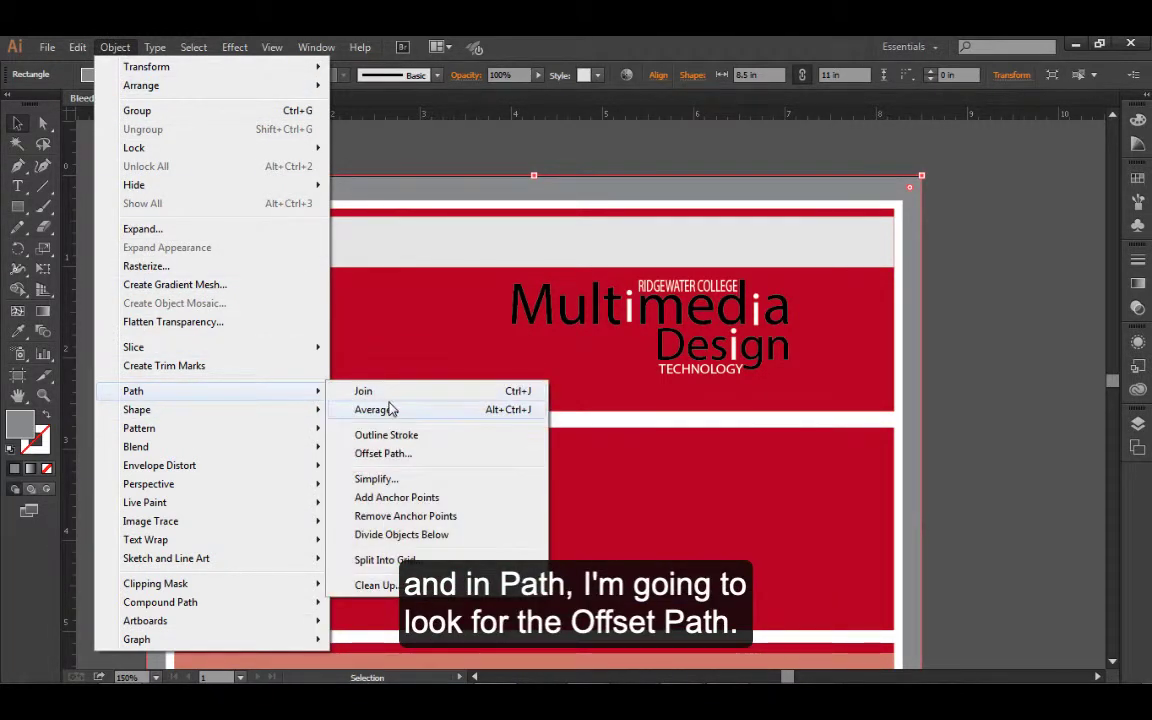
{"action": "left_click", "coordinate": [427, 459]}
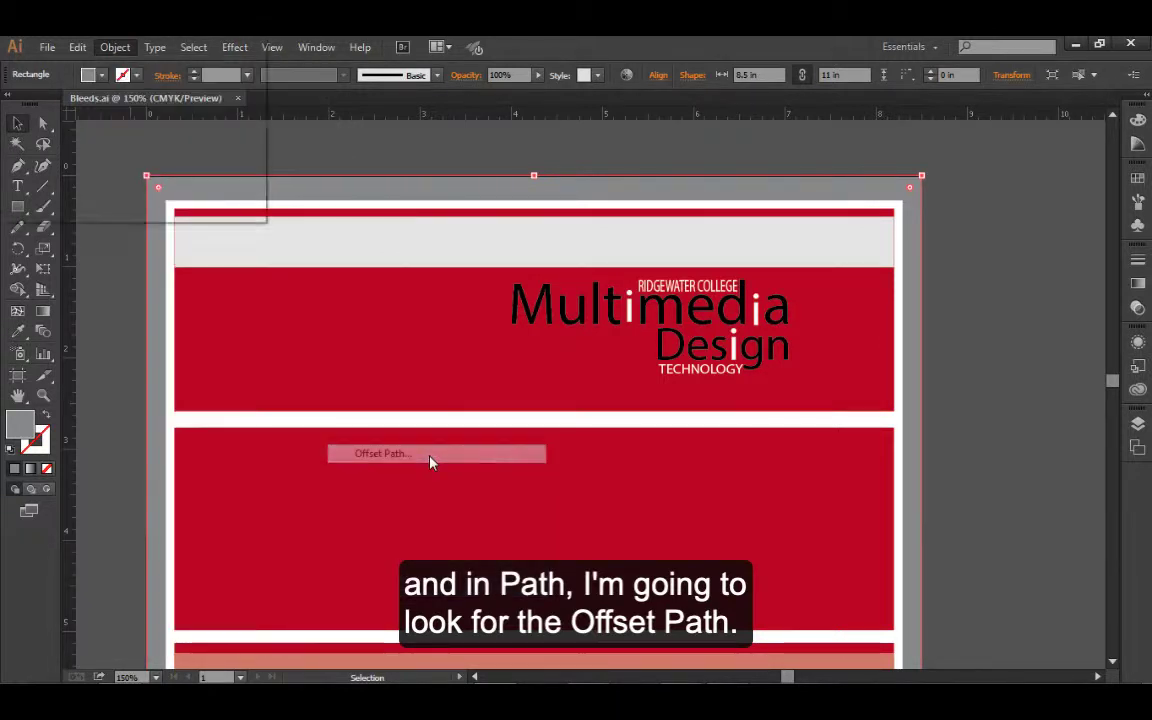
{"action": "left_click_drag", "start_coordinate": [206, 49], "coordinate": [419, 316]}
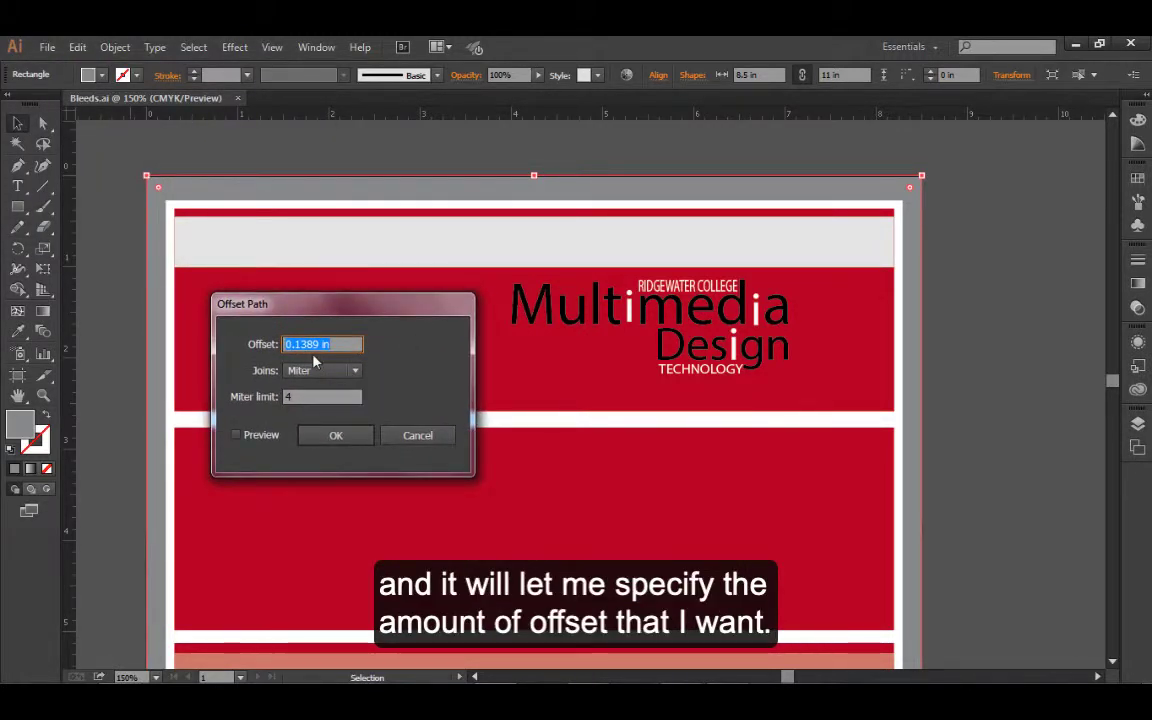
{"action": "left_click", "coordinate": [237, 436]}
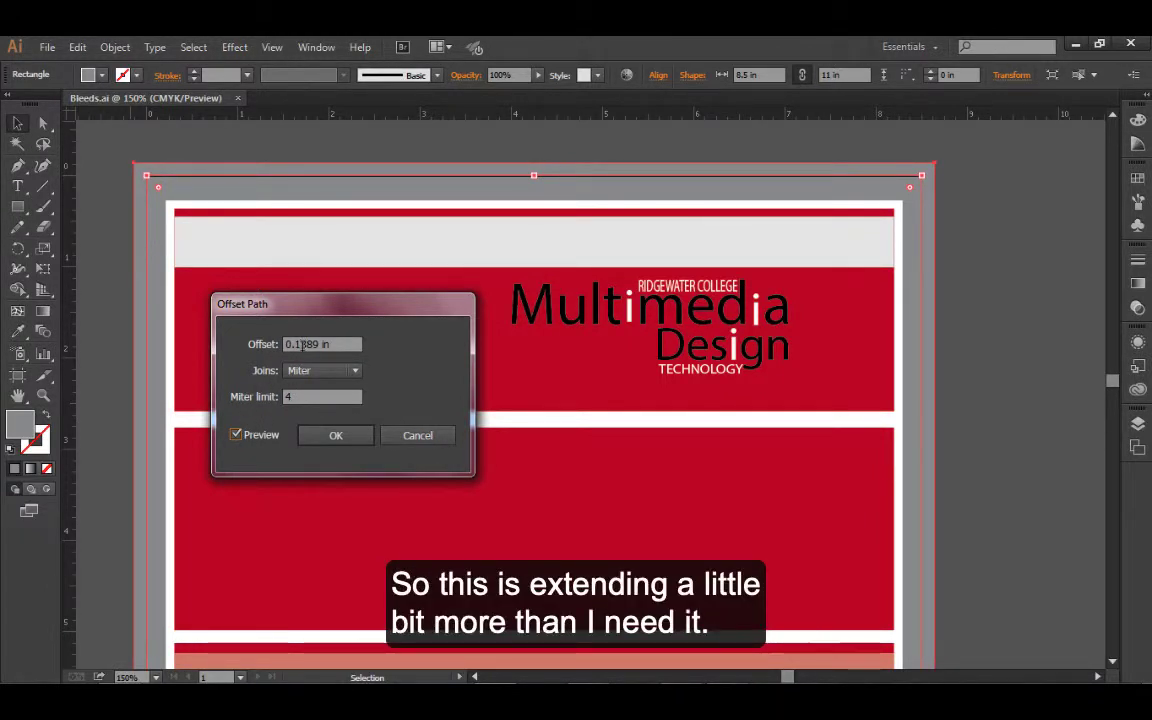
{"action": "left_click_drag", "start_coordinate": [298, 344], "coordinate": [322, 344]}
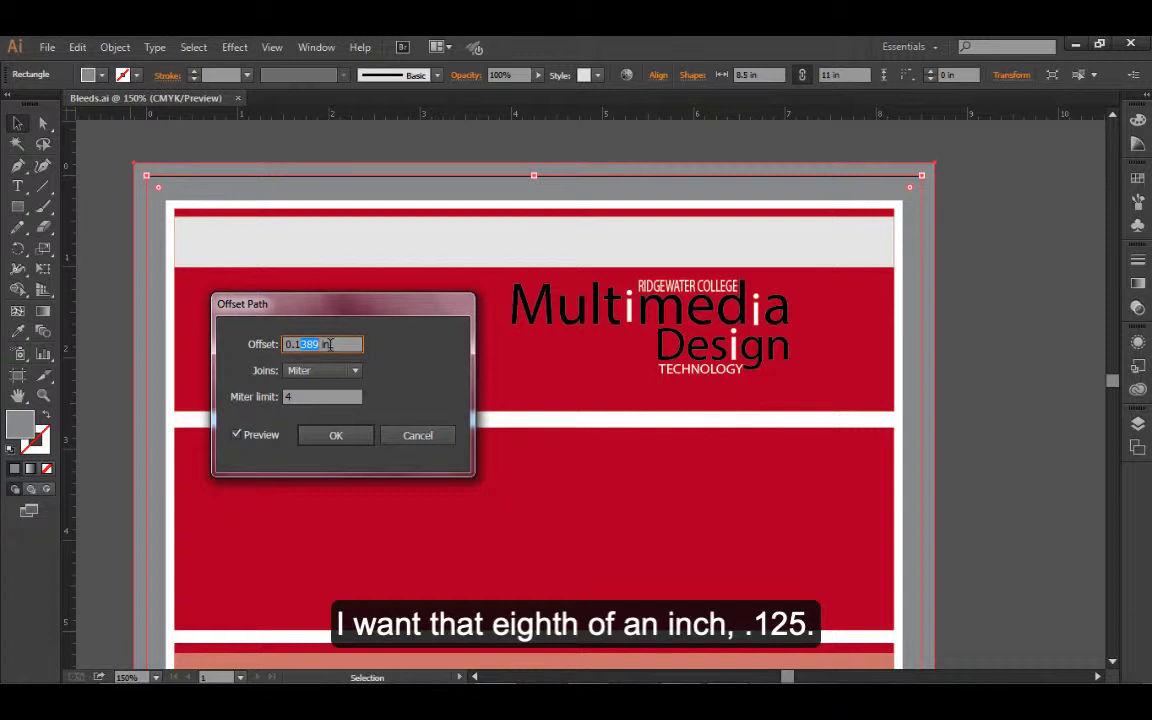
{"action": "type", "text": "25"}
{"action": "key", "text": "Tab"}
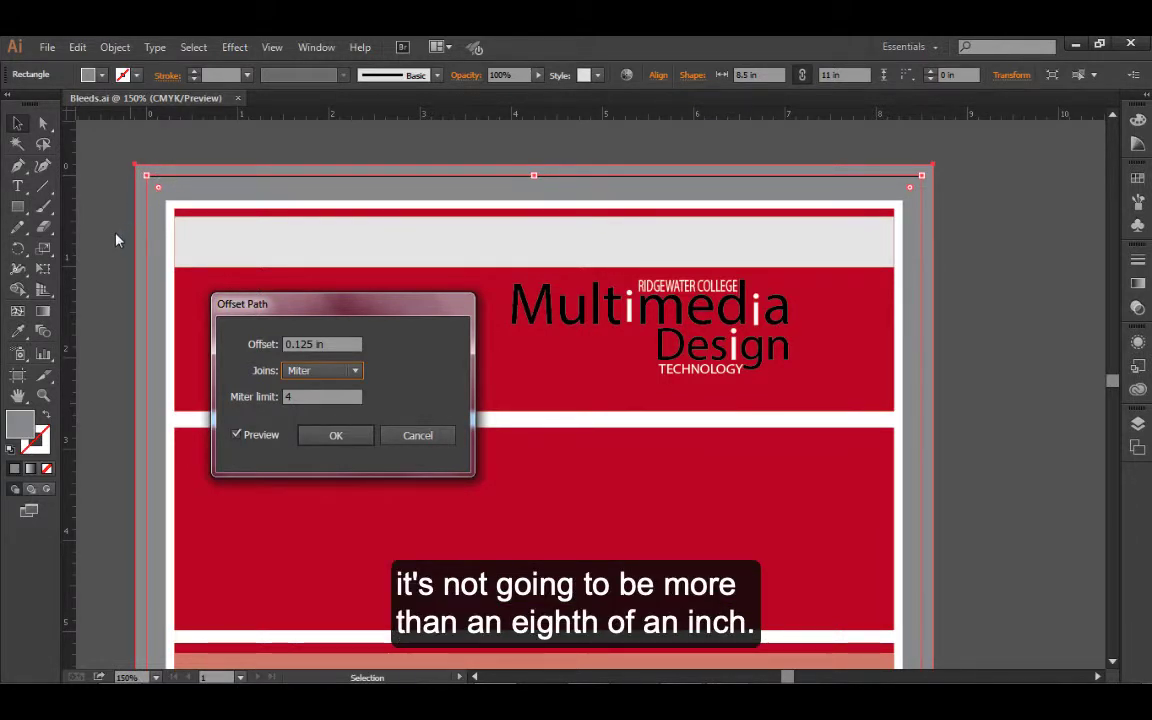
{"action": "left_click", "coordinate": [324, 442]}
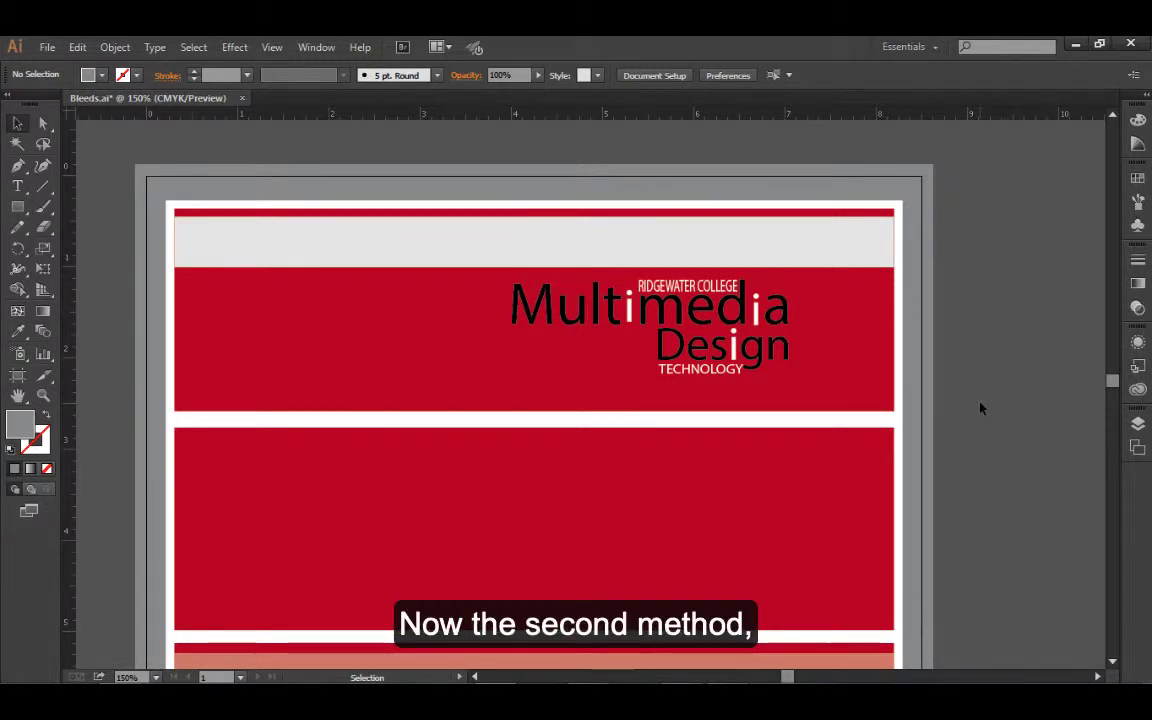
Hide the Document layer, and show, unlock and activate the Card layer
{"action": "left_click", "coordinate": [1139, 426]}
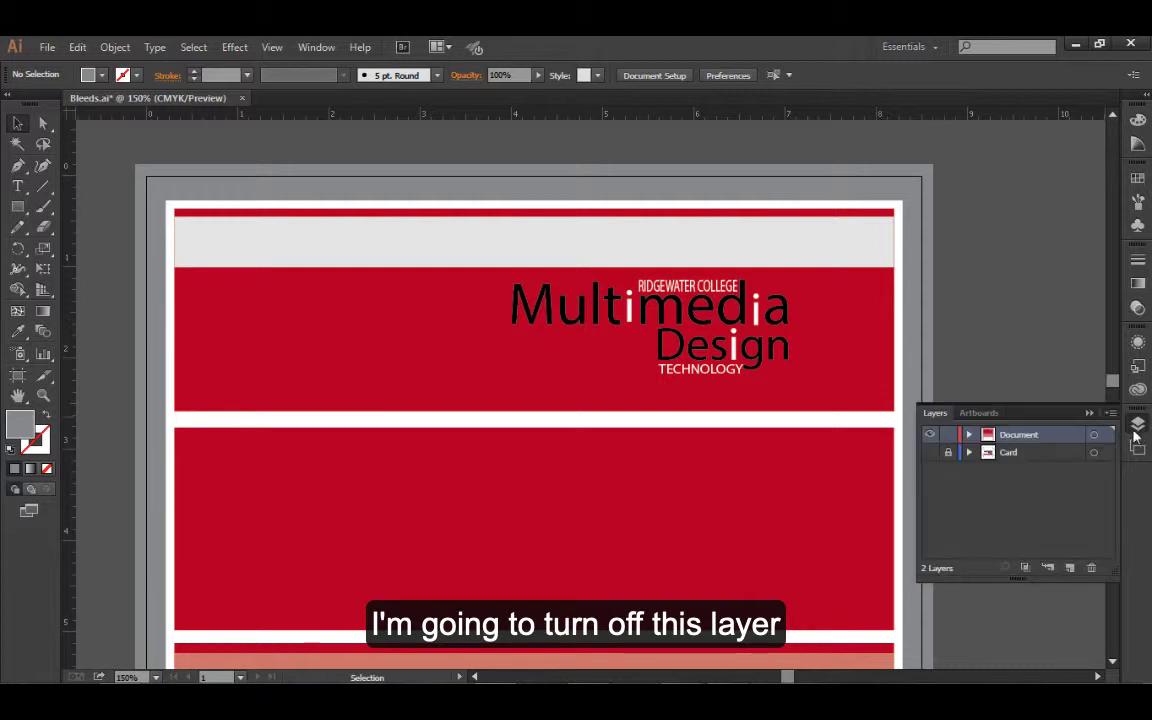
{"action": "left_click", "coordinate": [930, 436]}
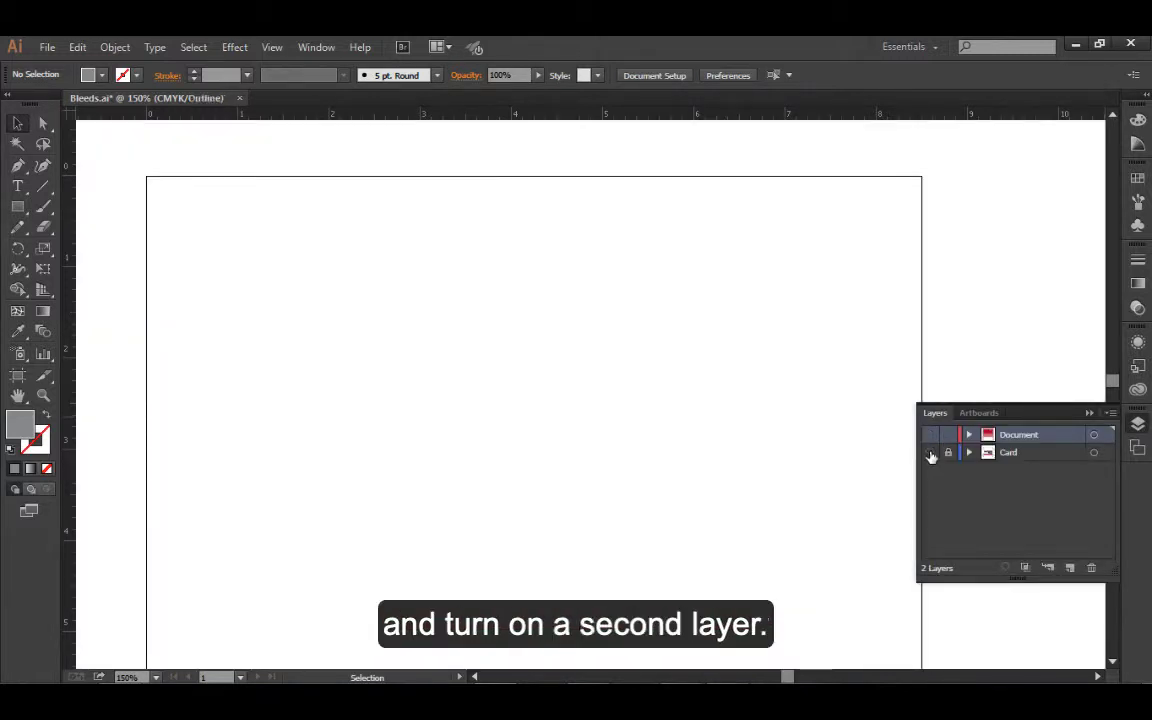
{"action": "left_click", "coordinate": [931, 453]}
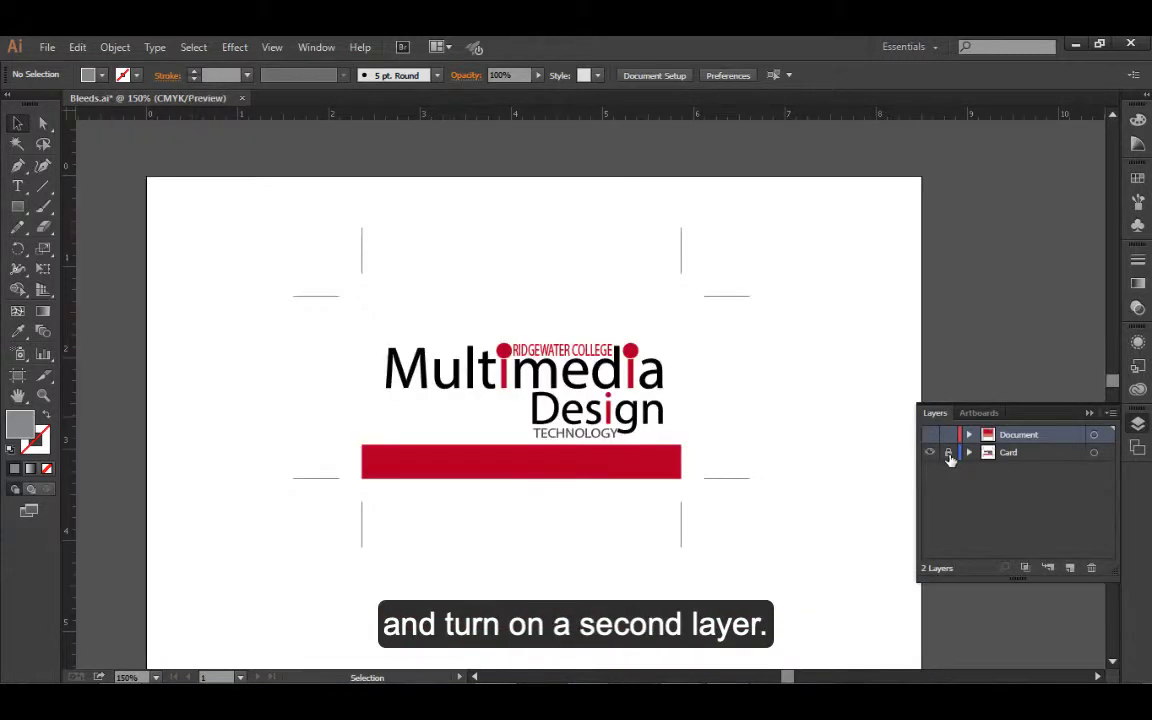
{"action": "left_click", "coordinate": [998, 453]}
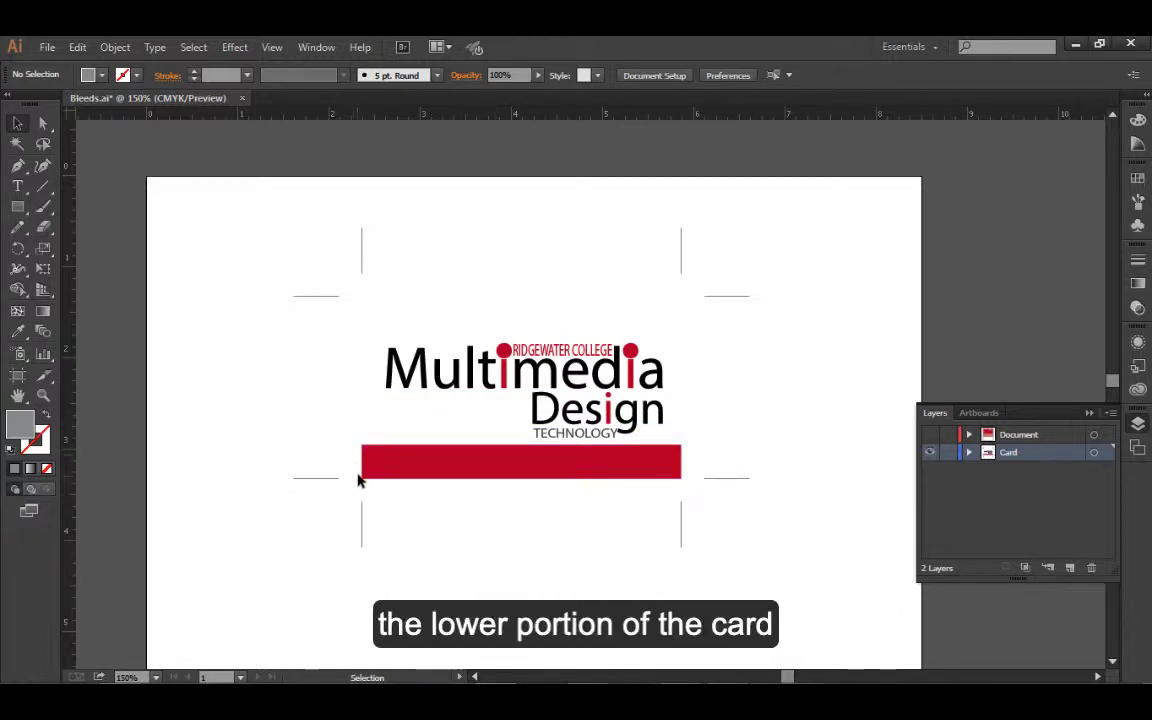
Give the unpainted rectangle marking the card's edge a black stroke and deselect it
{"action": "left_click", "coordinate": [366, 395]}
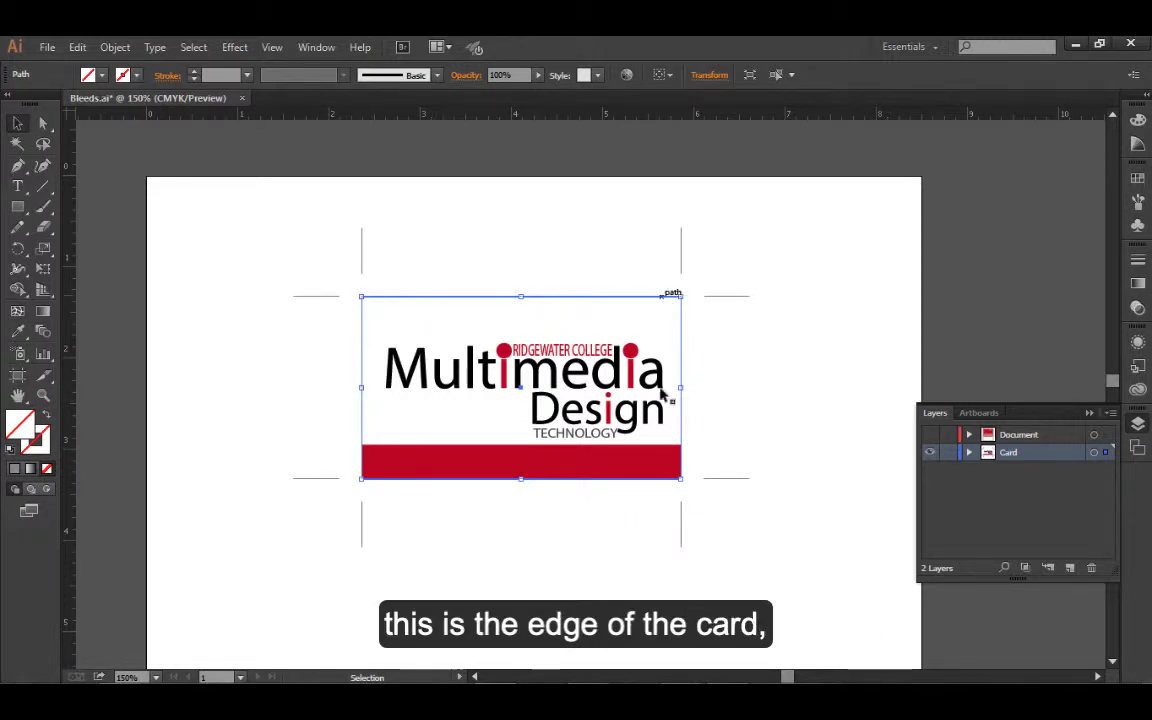
{"action": "left_click", "coordinate": [37, 440]}
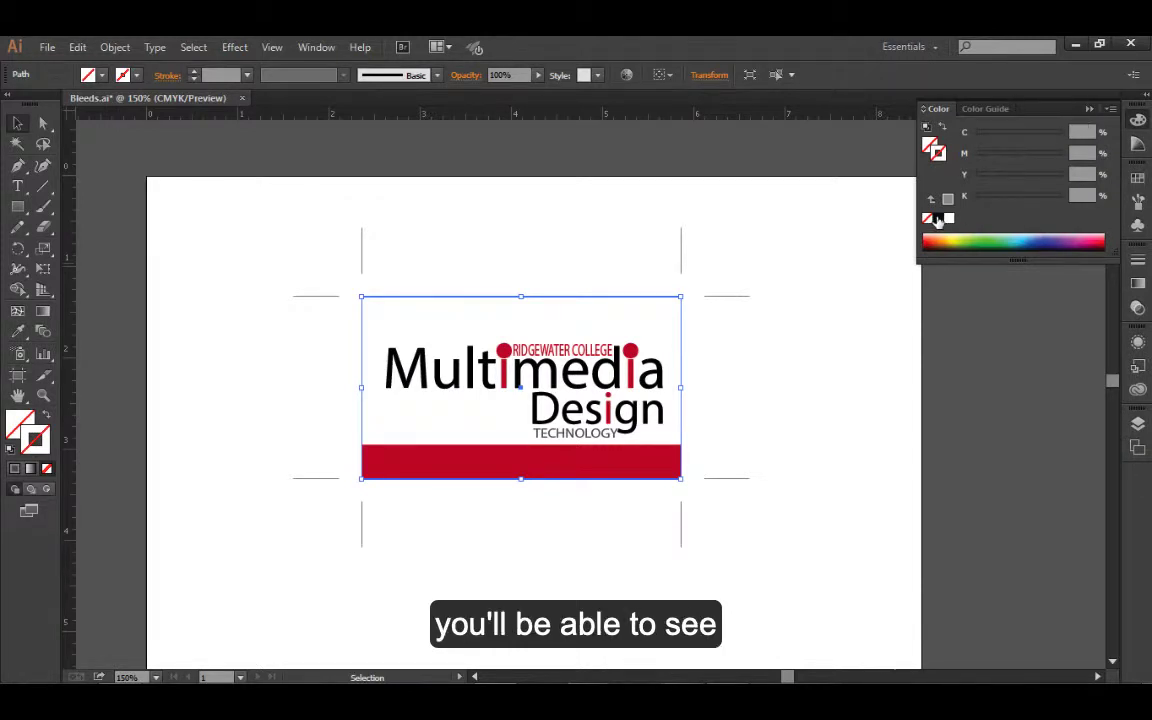
{"action": "left_click", "coordinate": [938, 219]}
{"action": "left_click", "coordinate": [782, 234]}
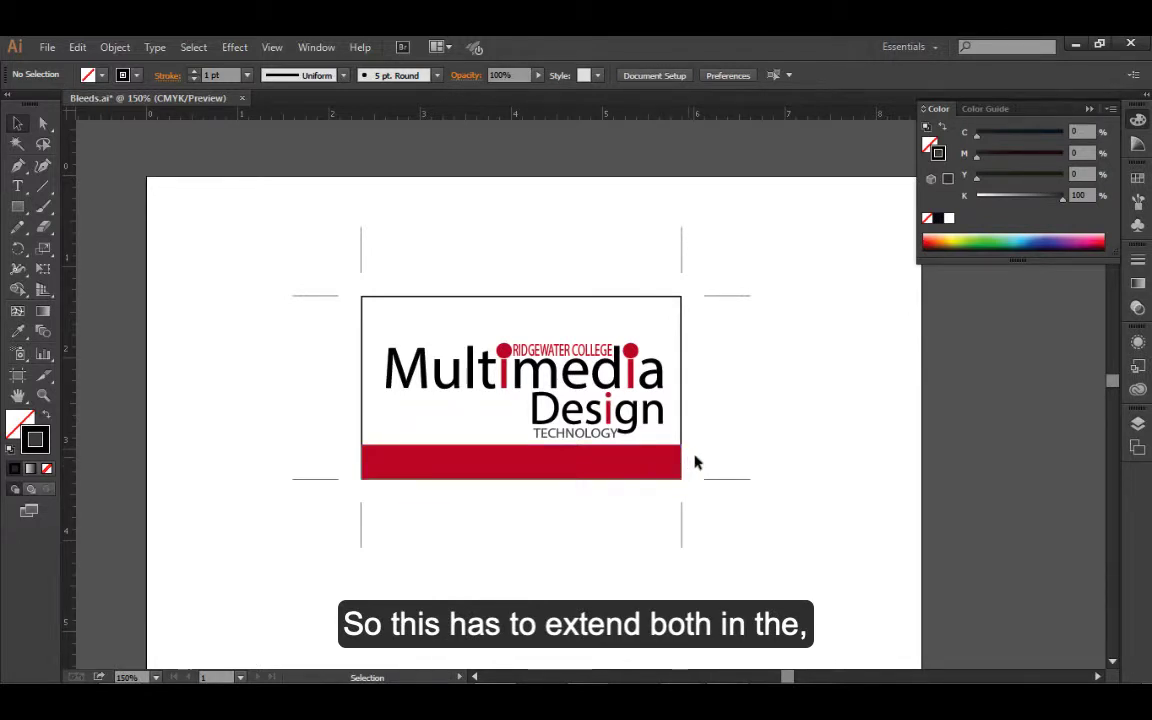
Try to offset the path of the red bar along the card's lower edge by 0.125 in, using the preview
{"action": "left_click", "coordinate": [451, 472]}
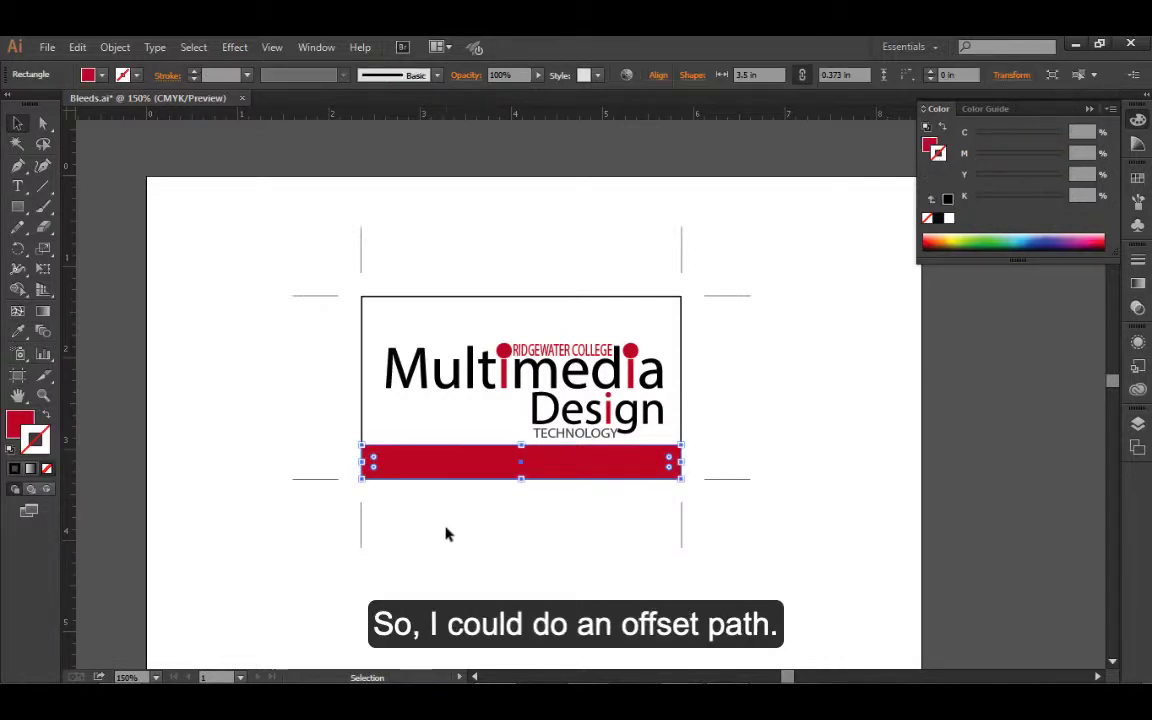
{"action": "left_click", "coordinate": [113, 47]}
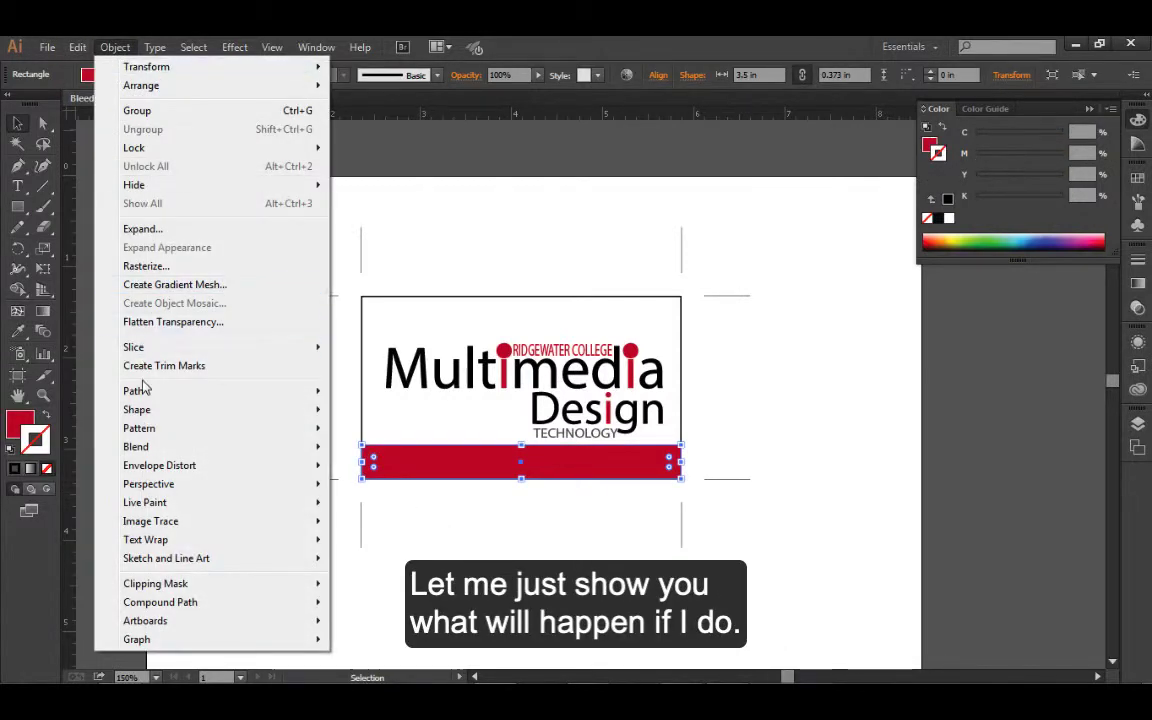
{"action": "mouse_move", "coordinate": [262, 392]}
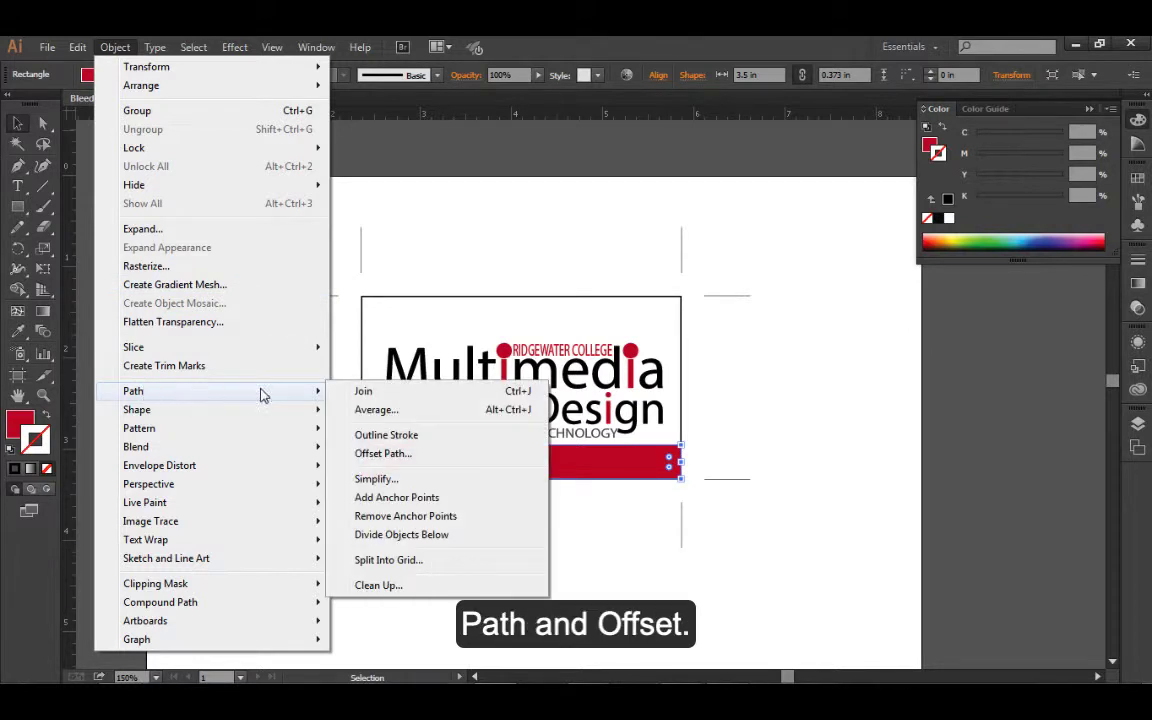
{"action": "left_click", "coordinate": [404, 465]}
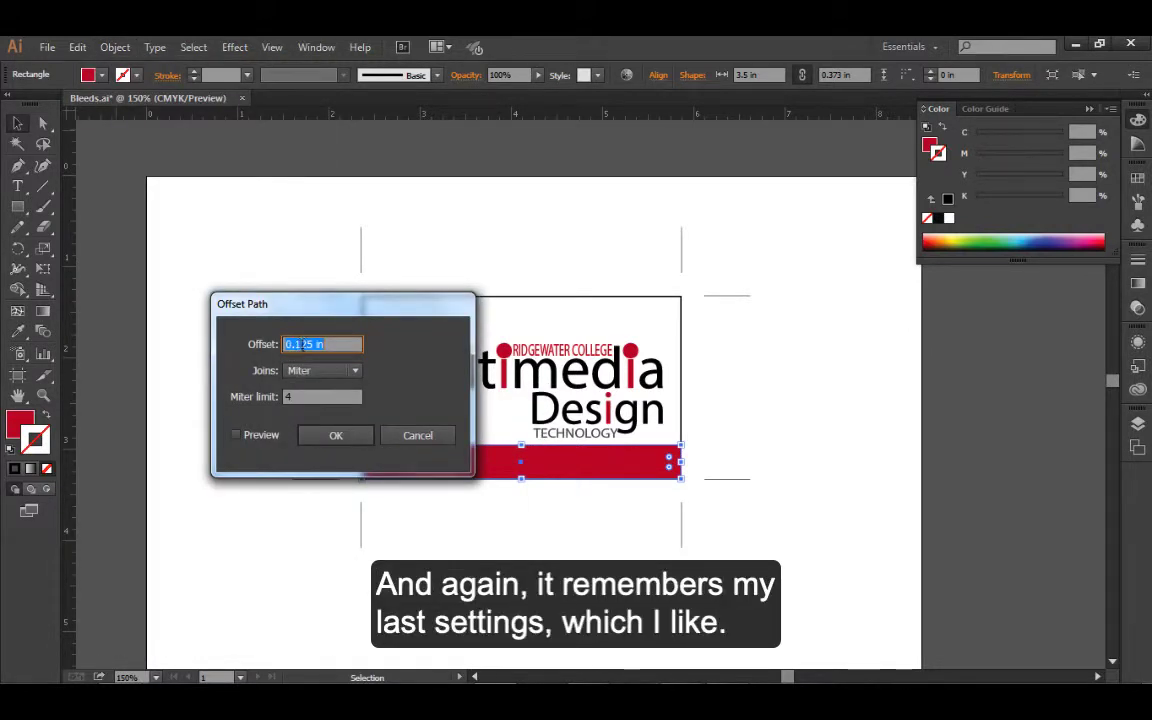
{"action": "left_click_drag", "start_coordinate": [313, 316], "coordinate": [214, 266]}
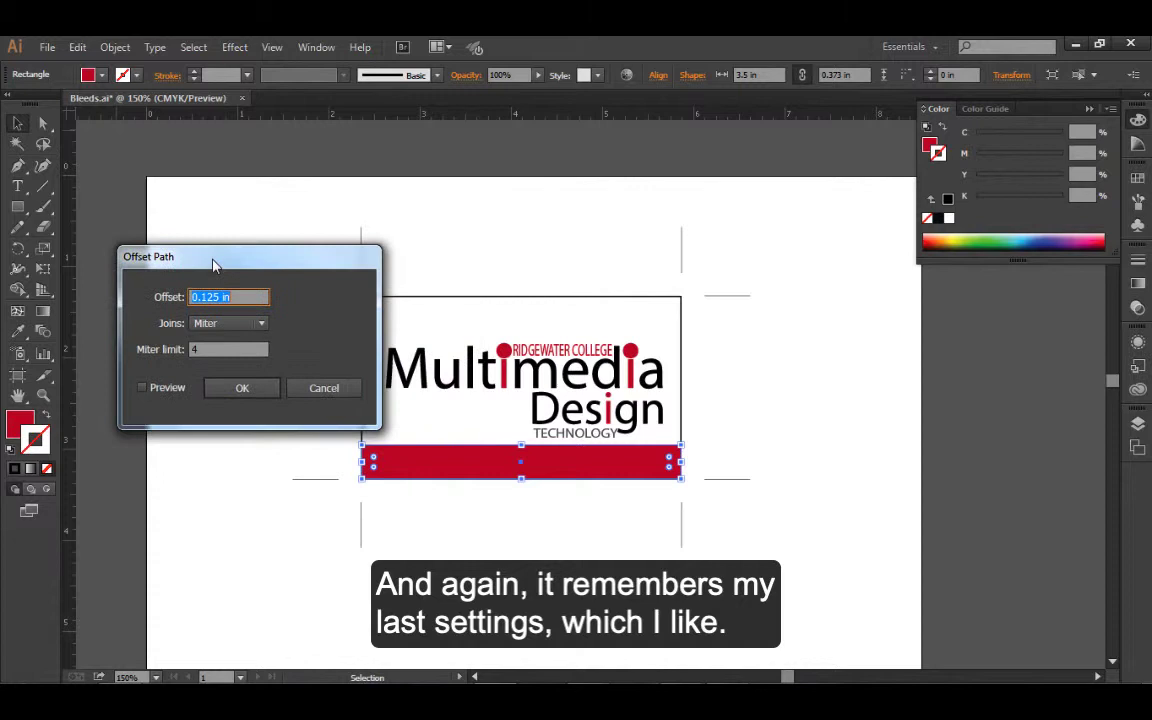
{"action": "left_click", "coordinate": [138, 389]}
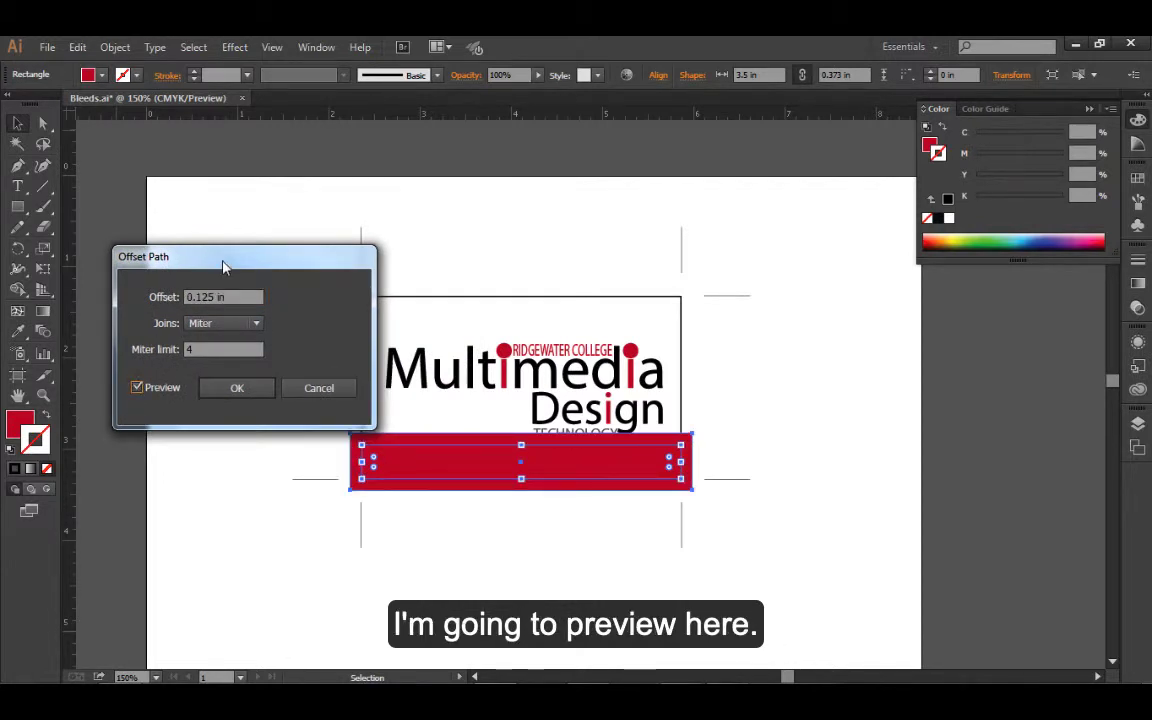
{"action": "left_click_drag", "start_coordinate": [224, 262], "coordinate": [221, 210]}
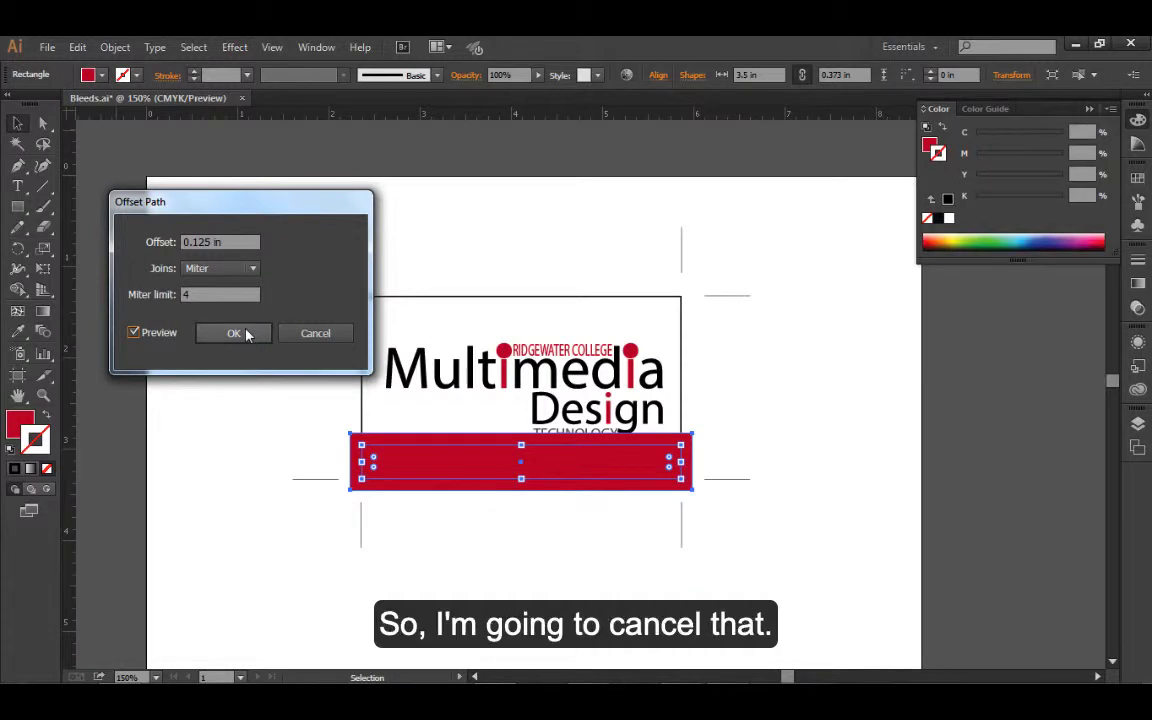
{"action": "left_click", "coordinate": [313, 333]}
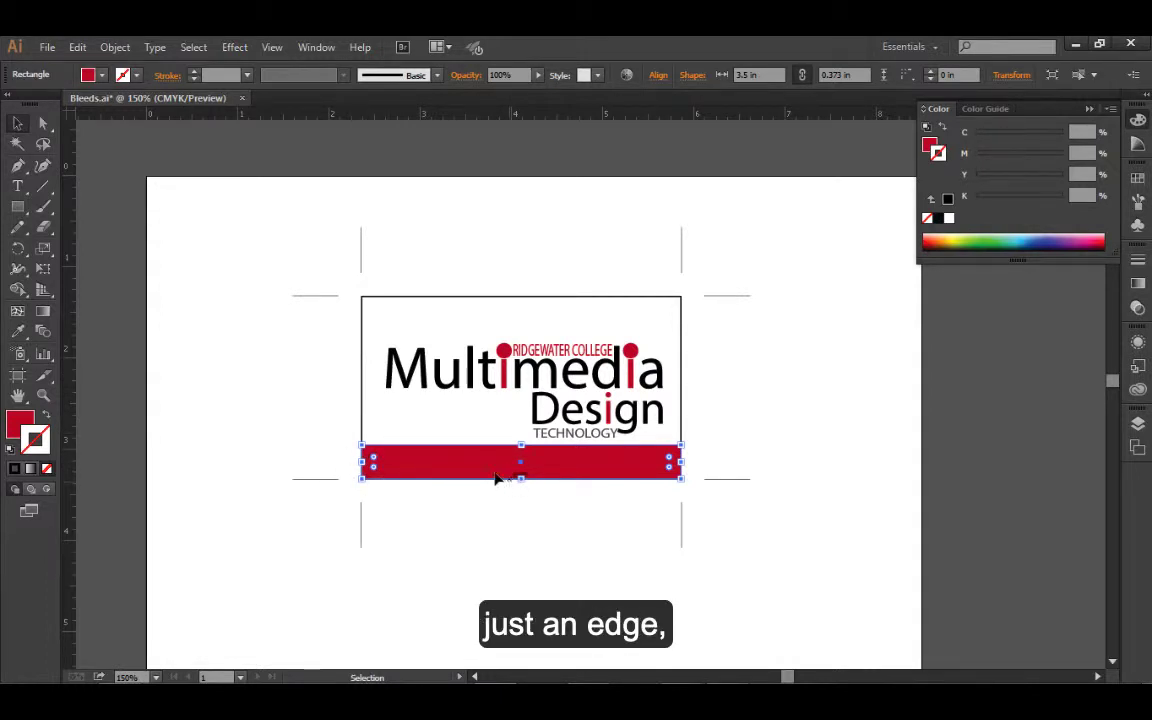
Try to move the whole red bar by a distance of 0.125 in with the preview on, and cancel the move
{"action": "left_click", "coordinate": [550, 510]}
{"action": "left_click", "coordinate": [560, 470]}
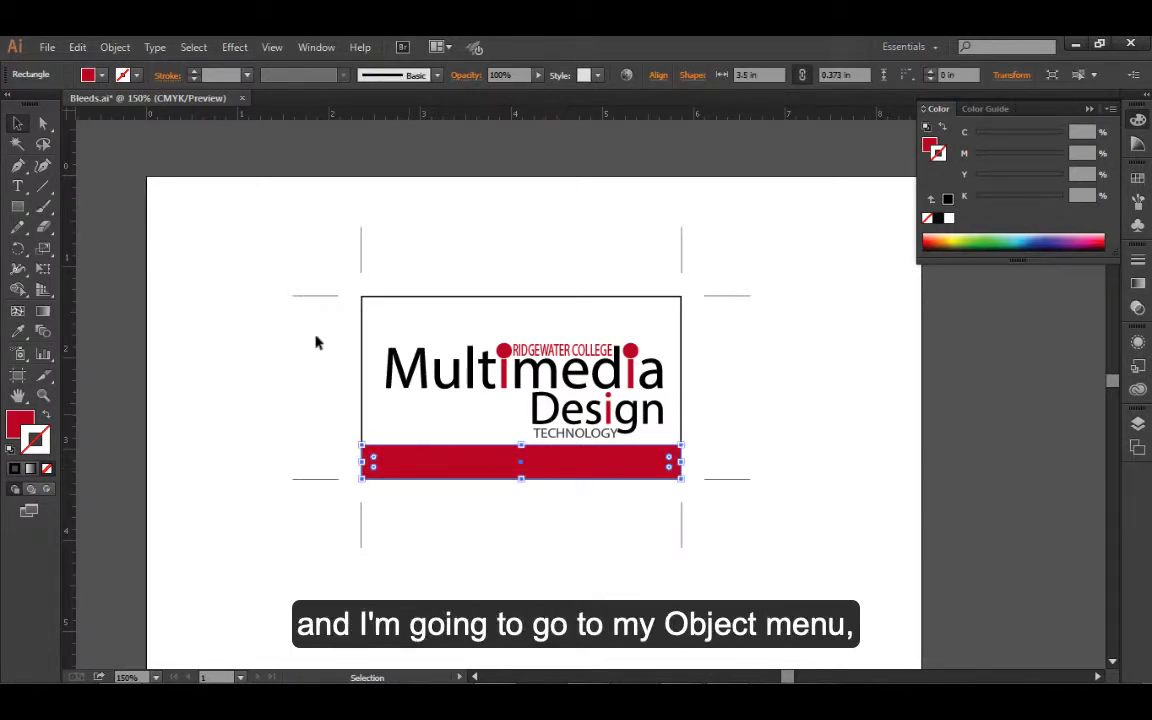
{"action": "left_click", "coordinate": [115, 48]}
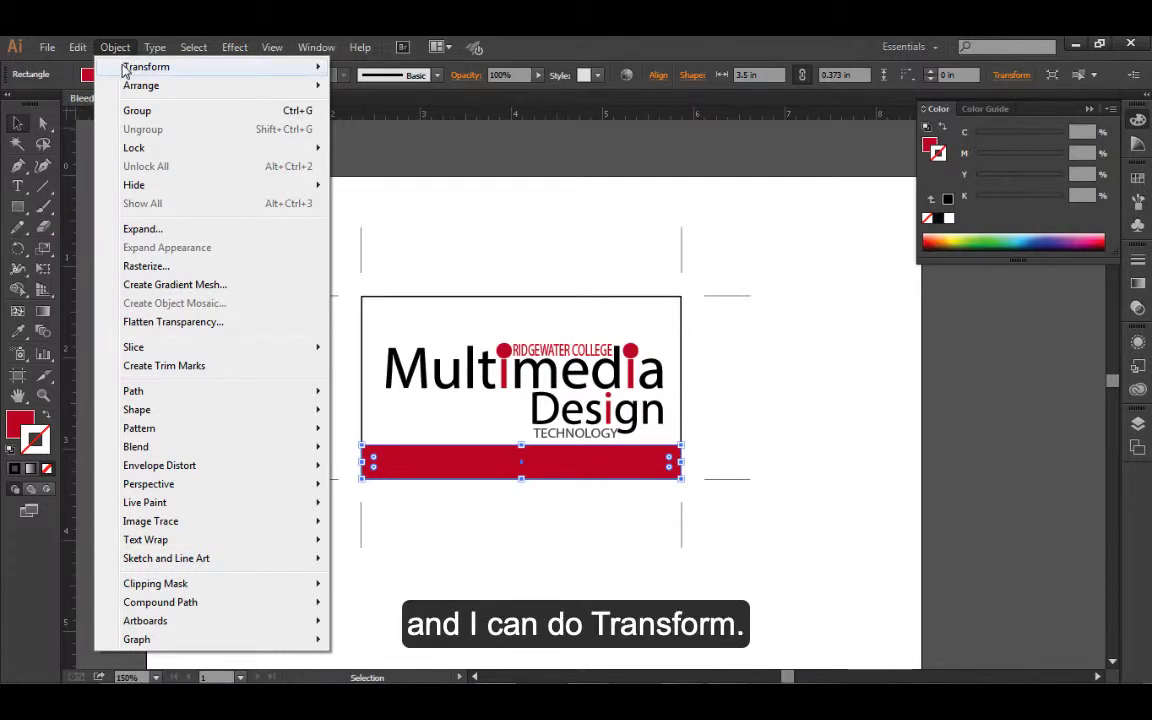
{"action": "mouse_move", "coordinate": [143, 76]}
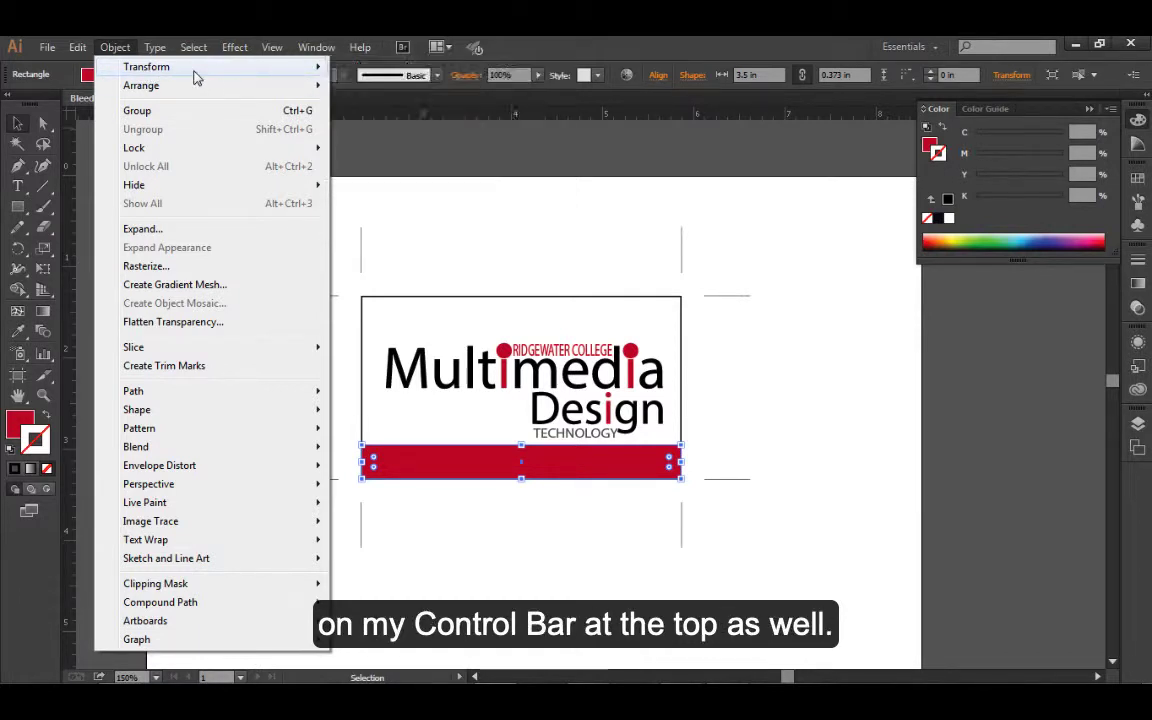
{"action": "mouse_move", "coordinate": [198, 71]}
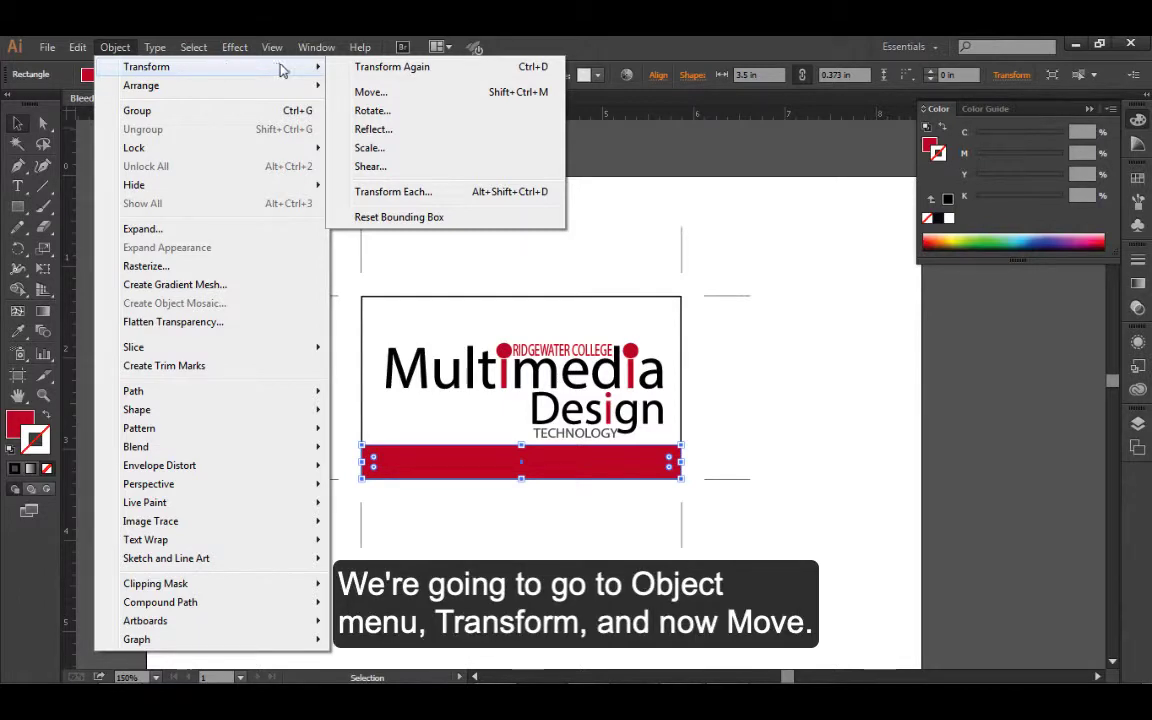
{"action": "left_click", "coordinate": [407, 100]}
{"action": "left_click_drag", "start_coordinate": [532, 262], "coordinate": [819, 218]}
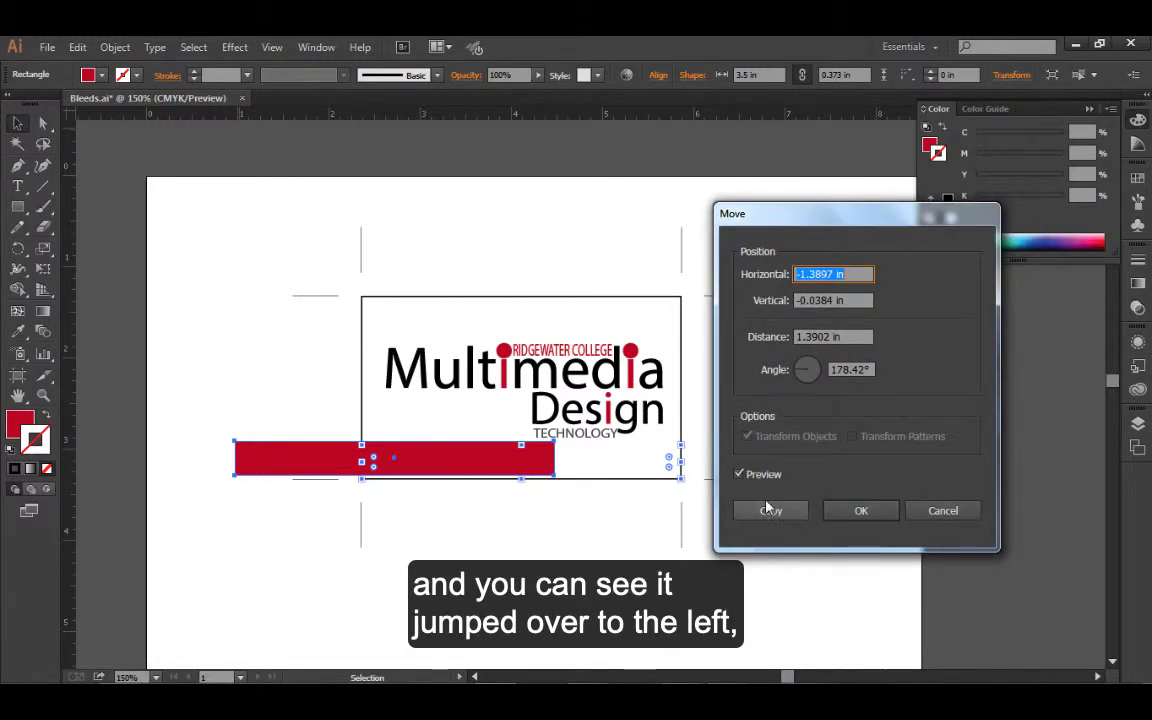
{"action": "left_click", "coordinate": [836, 274]}
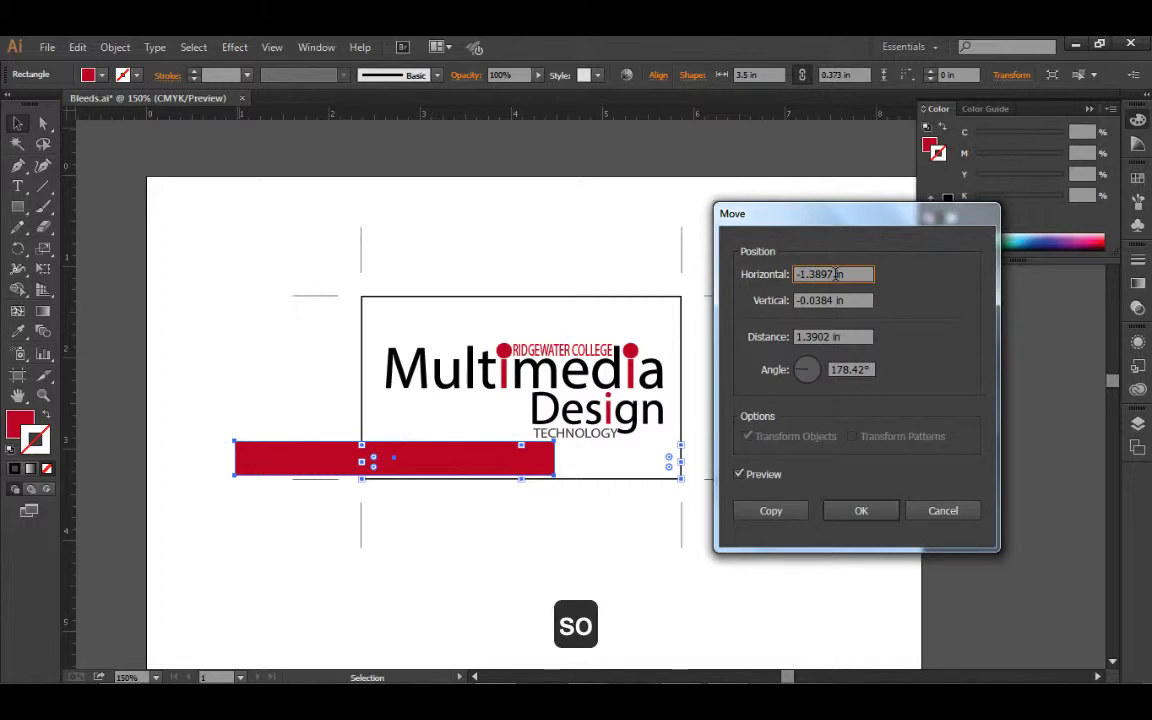
{"action": "left_click_drag", "start_coordinate": [836, 274], "coordinate": [795, 275]}
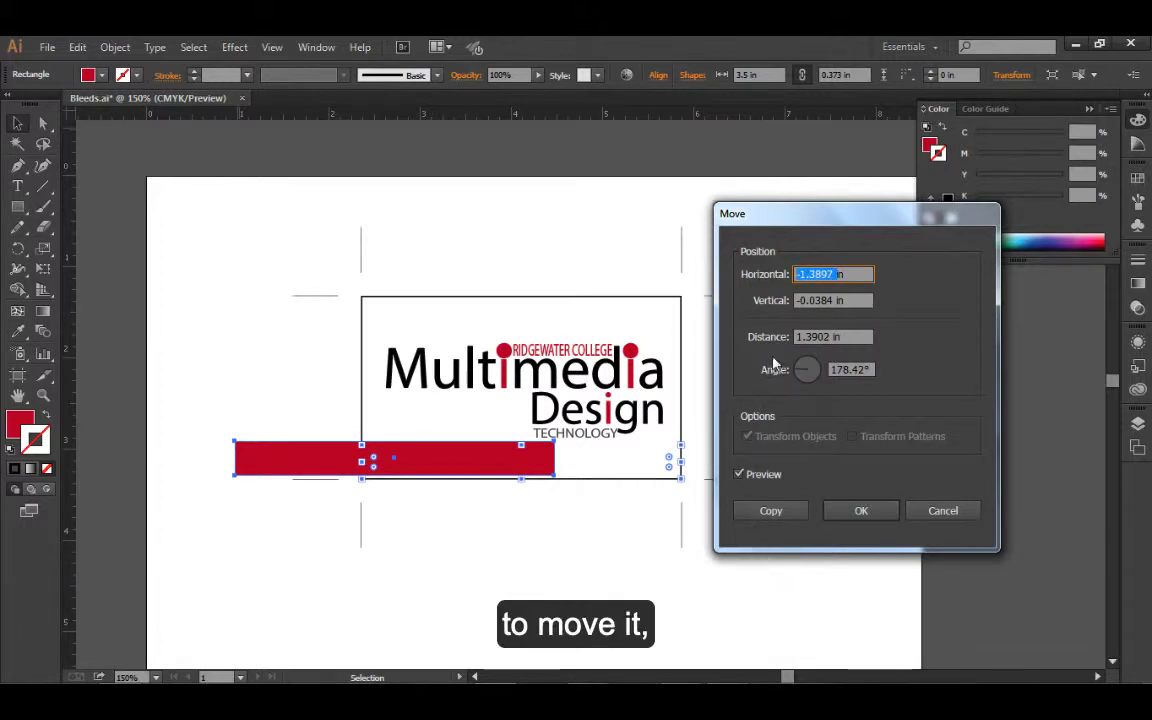
{"action": "left_click_drag", "start_coordinate": [836, 337], "coordinate": [796, 337]}
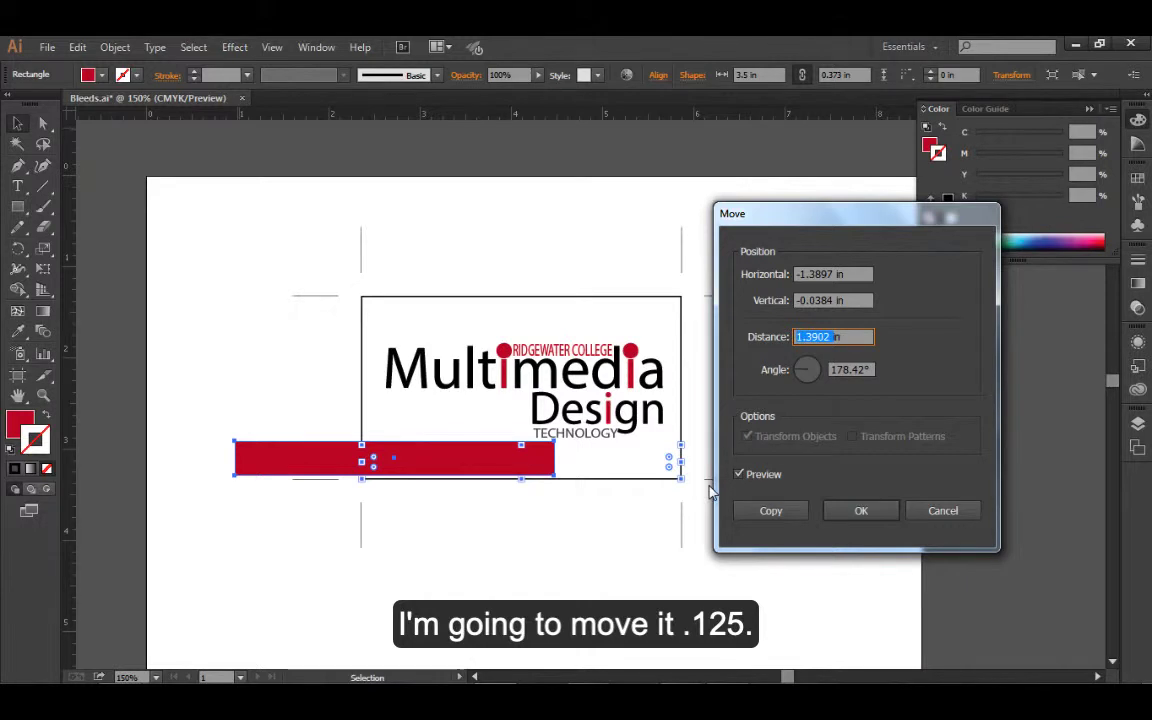
{"action": "type", "text": ".125in"}
{"action": "key", "text": "Tab"}
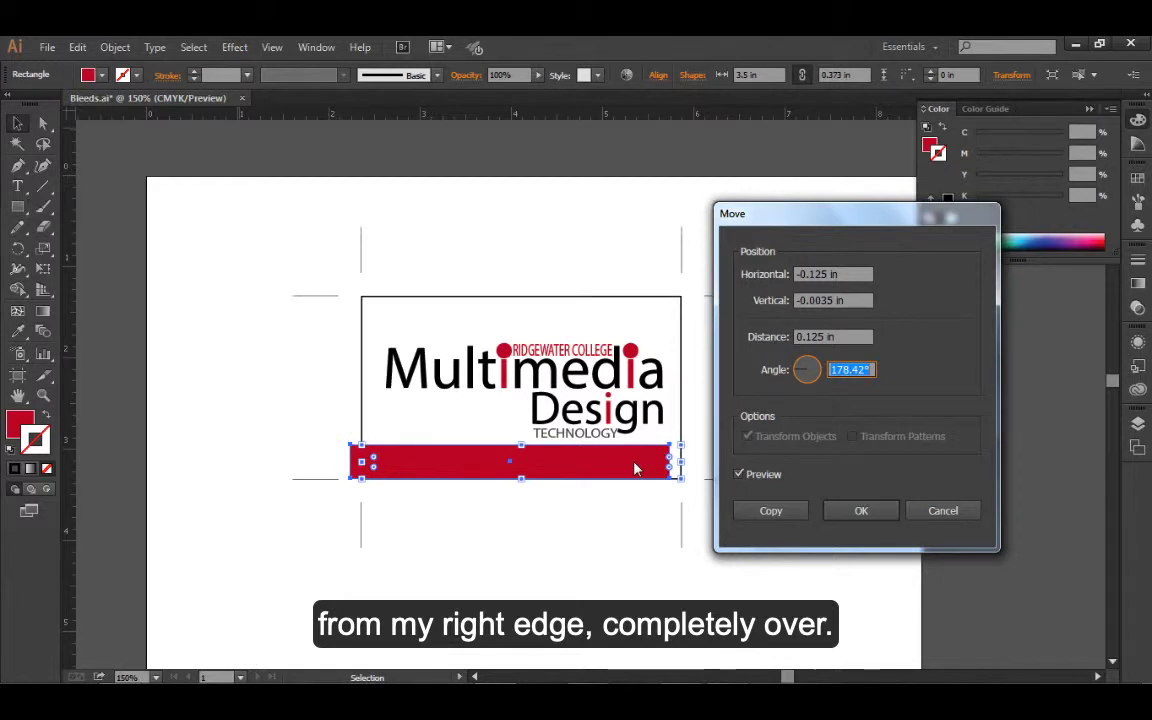
{"action": "left_click", "coordinate": [940, 511]}
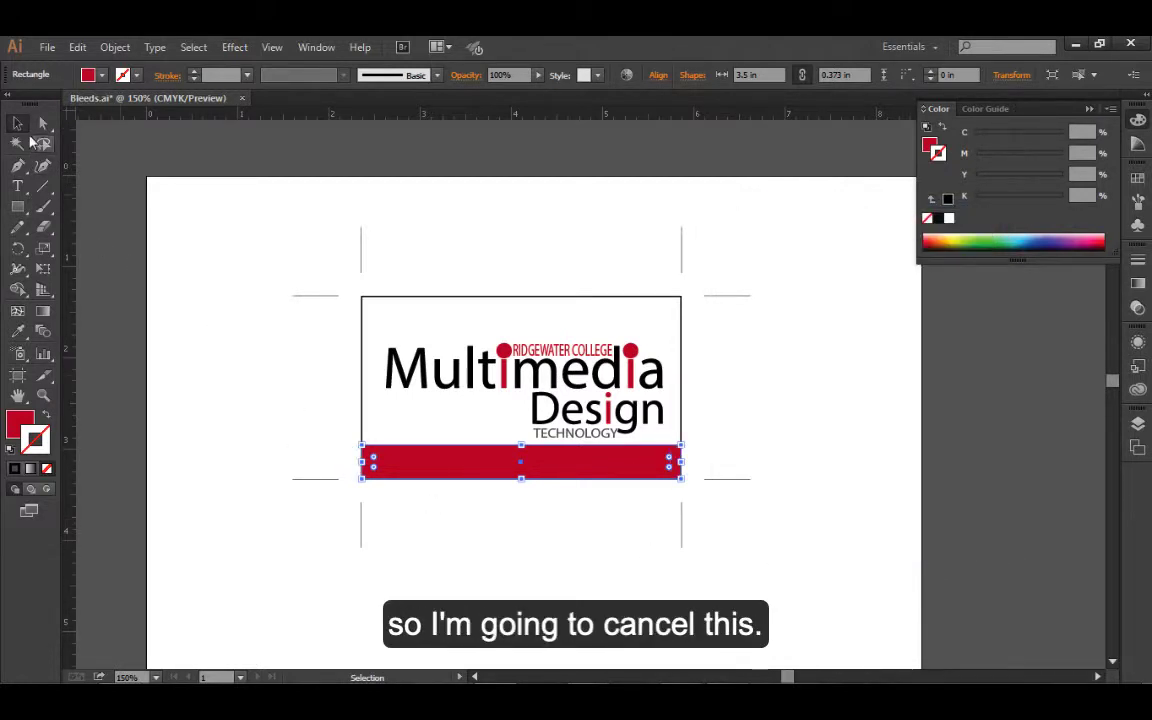
Directly select only the red bar's lower edge and try moving it by a distance of 0.125 in
{"action": "left_click", "coordinate": [41, 124]}
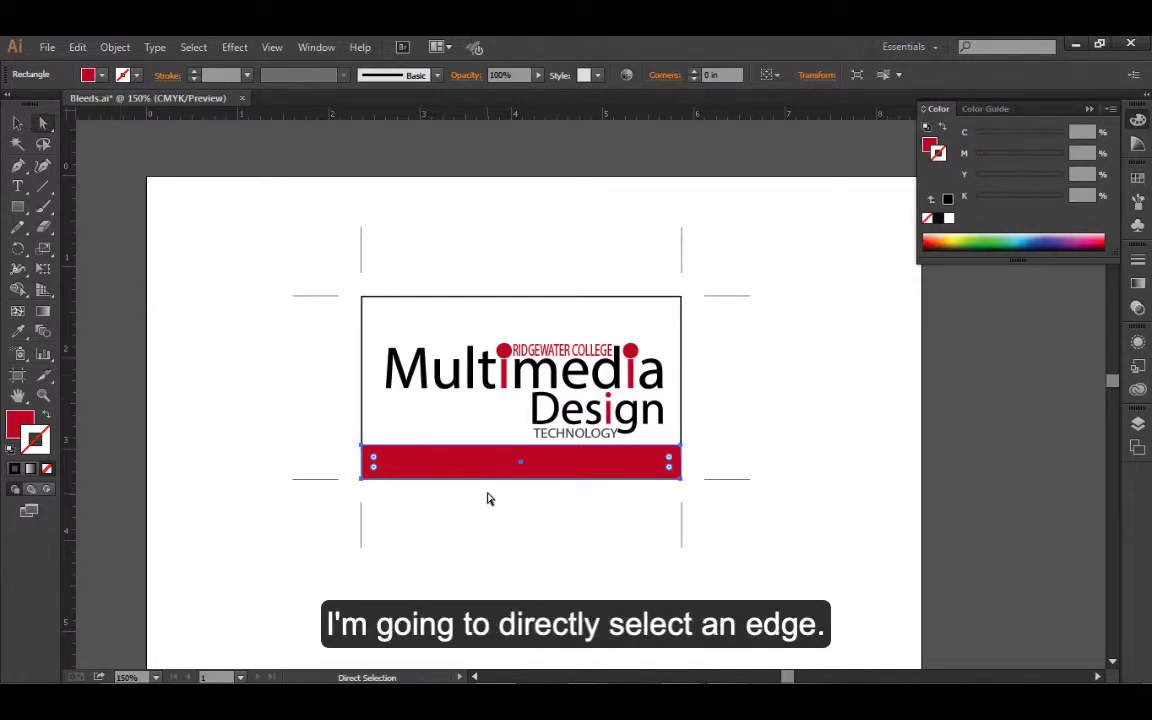
{"action": "left_click", "coordinate": [483, 565]}
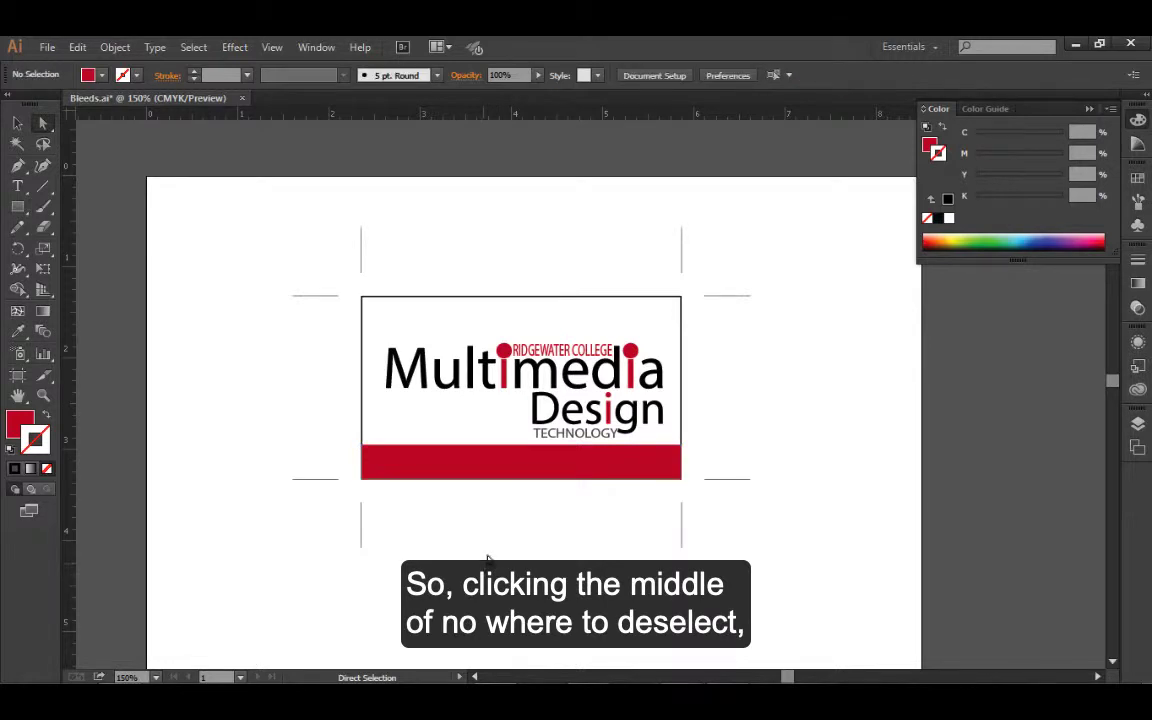
{"action": "left_click", "coordinate": [520, 480]}
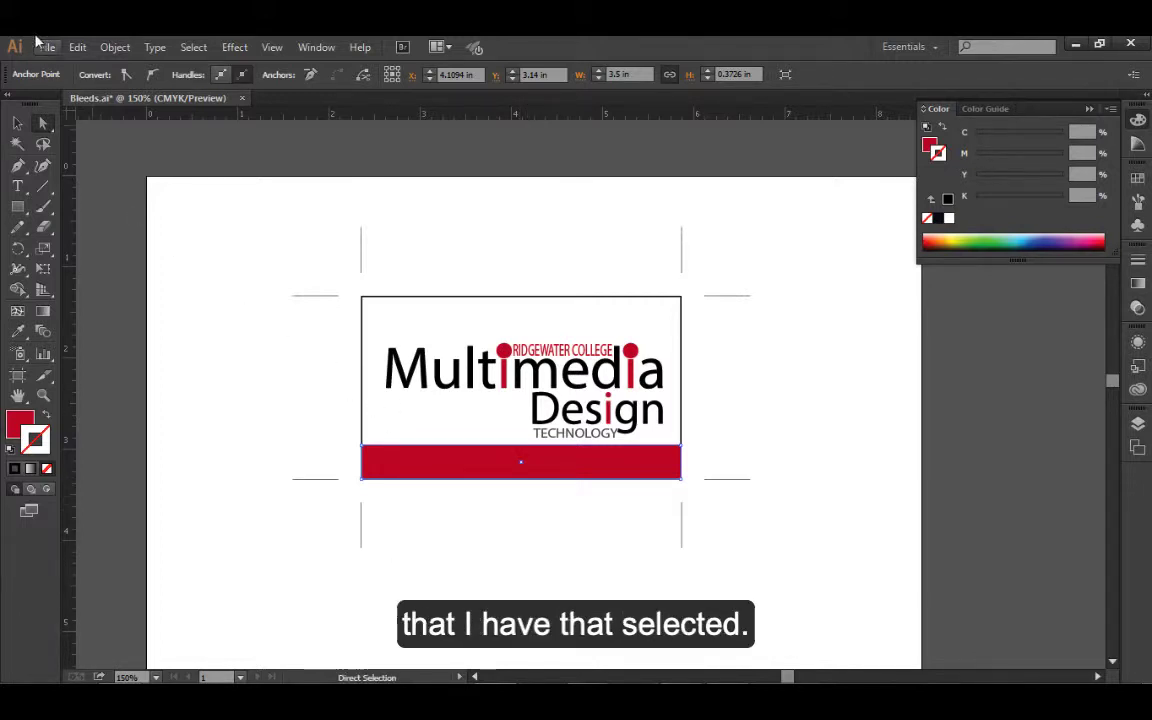
{"action": "left_click", "coordinate": [115, 48]}
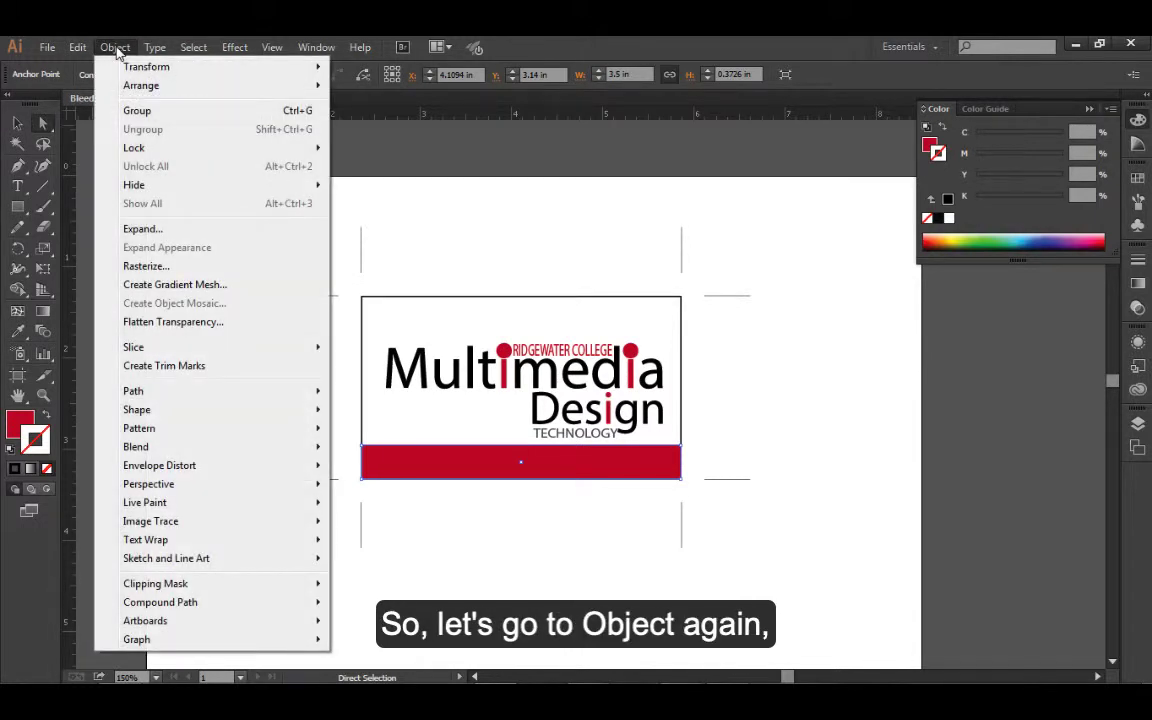
{"action": "mouse_move", "coordinate": [165, 67]}
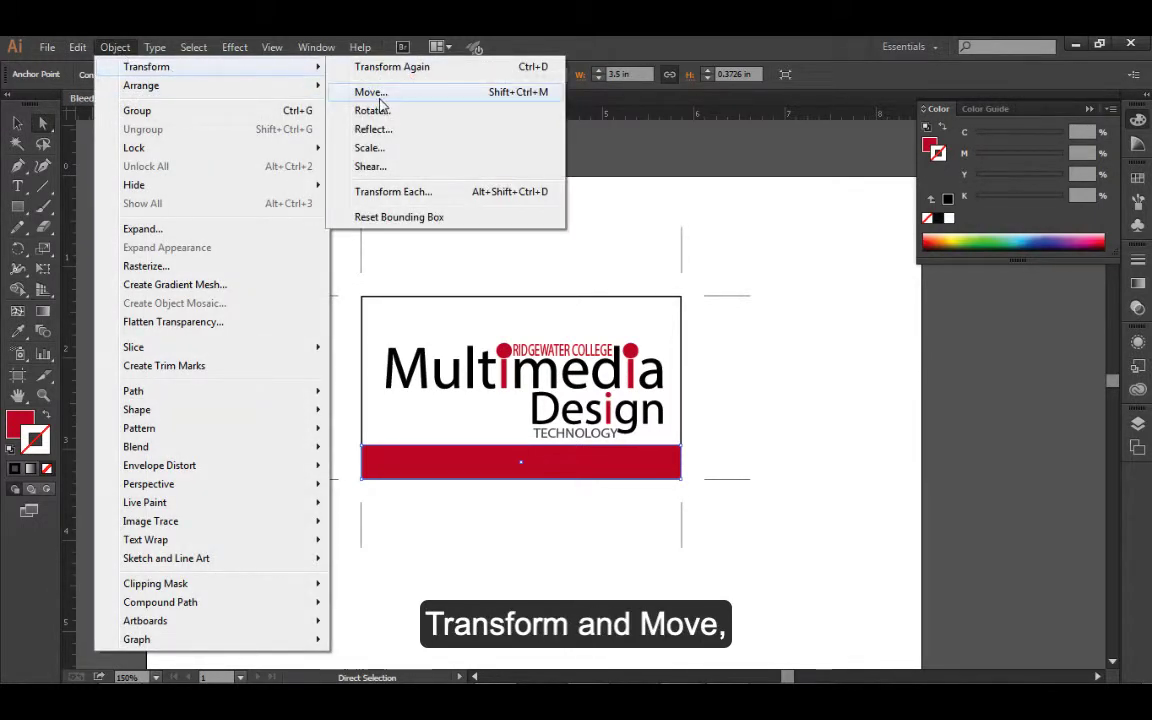
{"action": "left_click", "coordinate": [371, 92]}
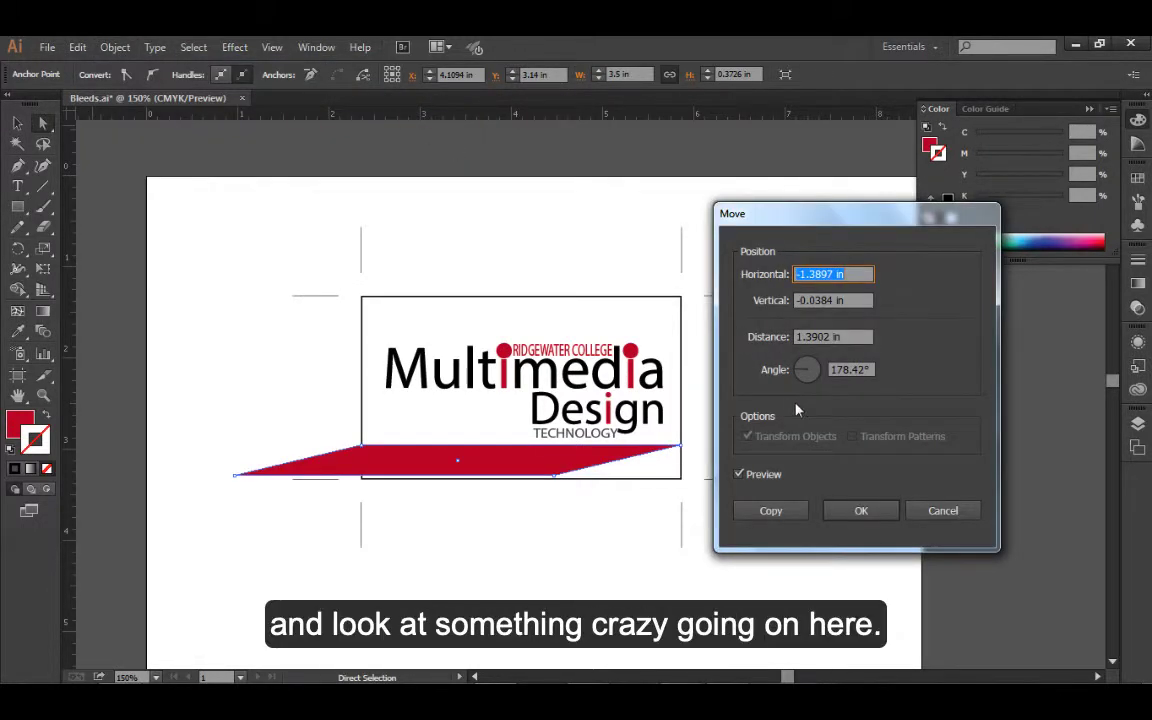
{"action": "left_click_drag", "start_coordinate": [830, 337], "coordinate": [715, 347]}
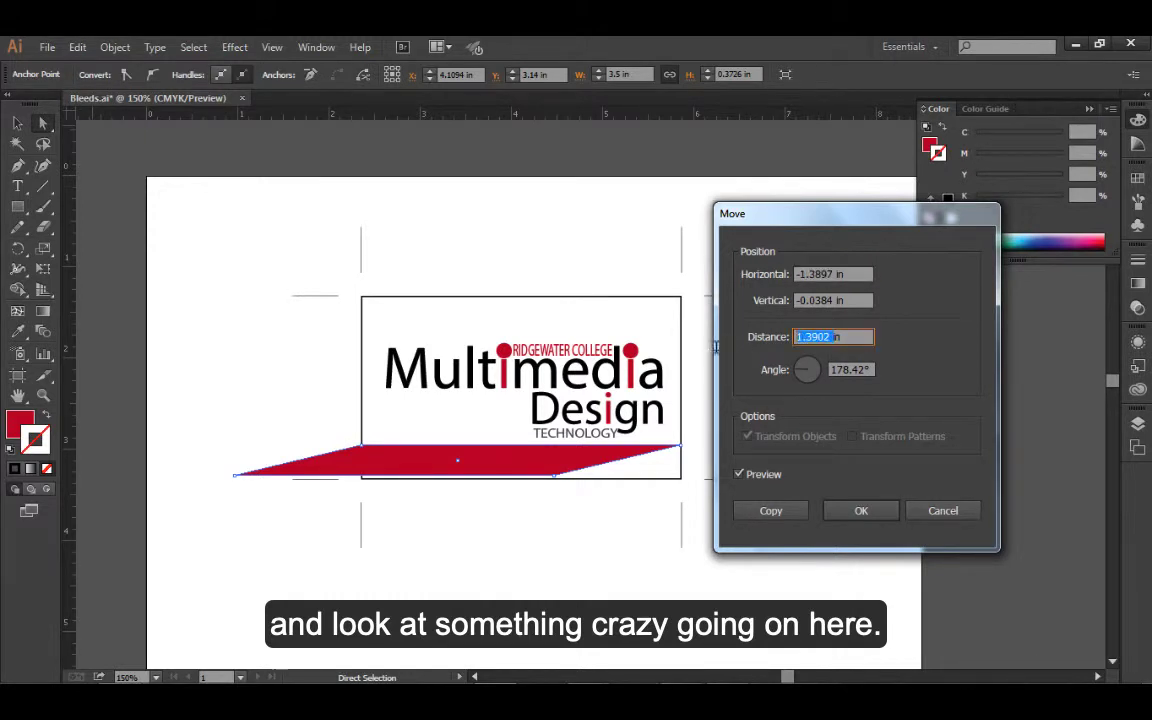
{"action": "type", "text": ".125"}
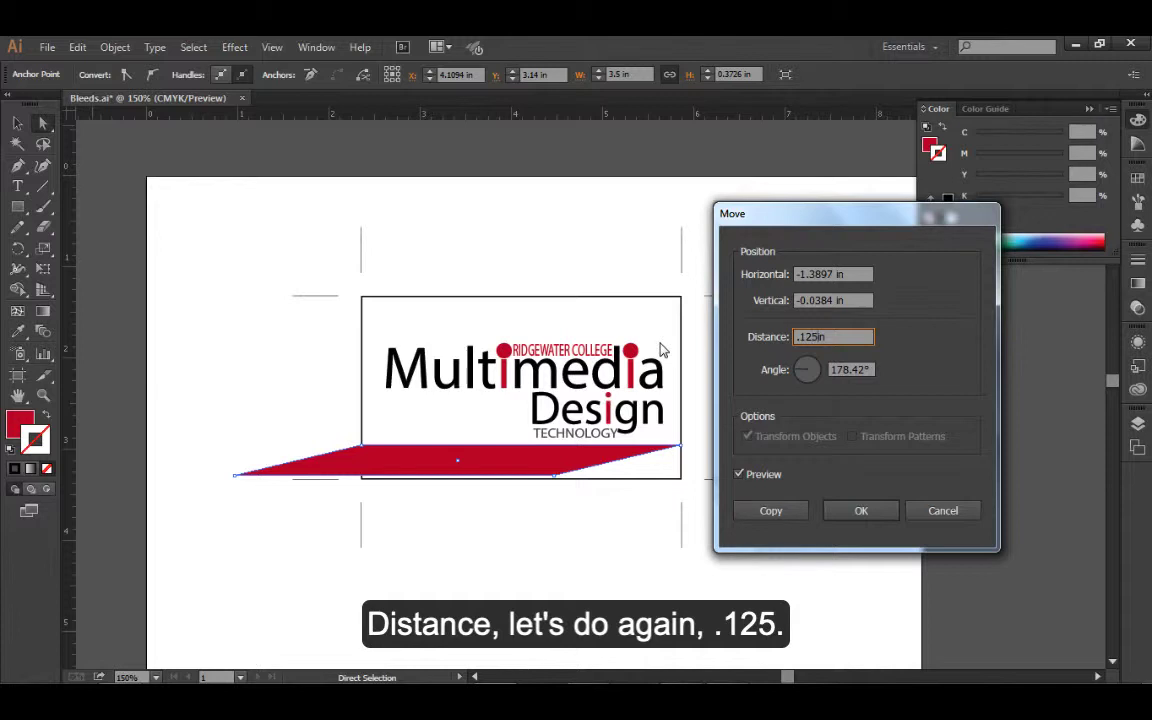
{"action": "key", "text": "Tab"}
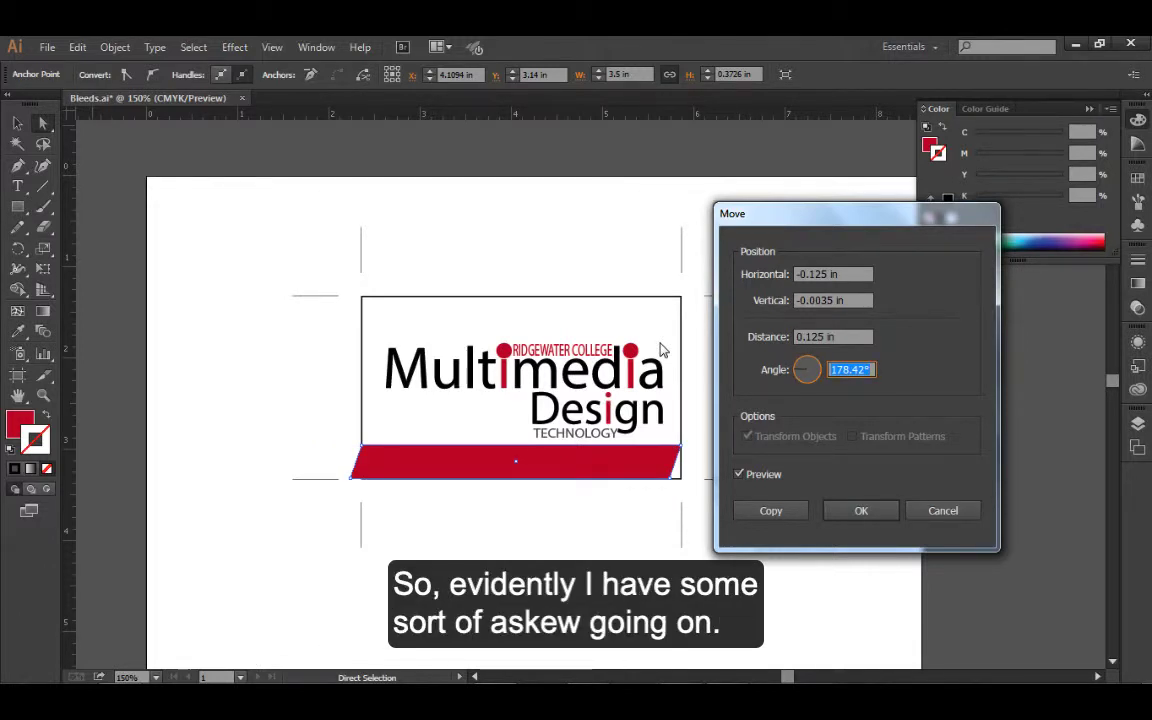
Try a vertical offset of 0 in and a horizontal offset of 0.125 in for the edge, and cancel the move
{"action": "double_click", "coordinate": [835, 300]}
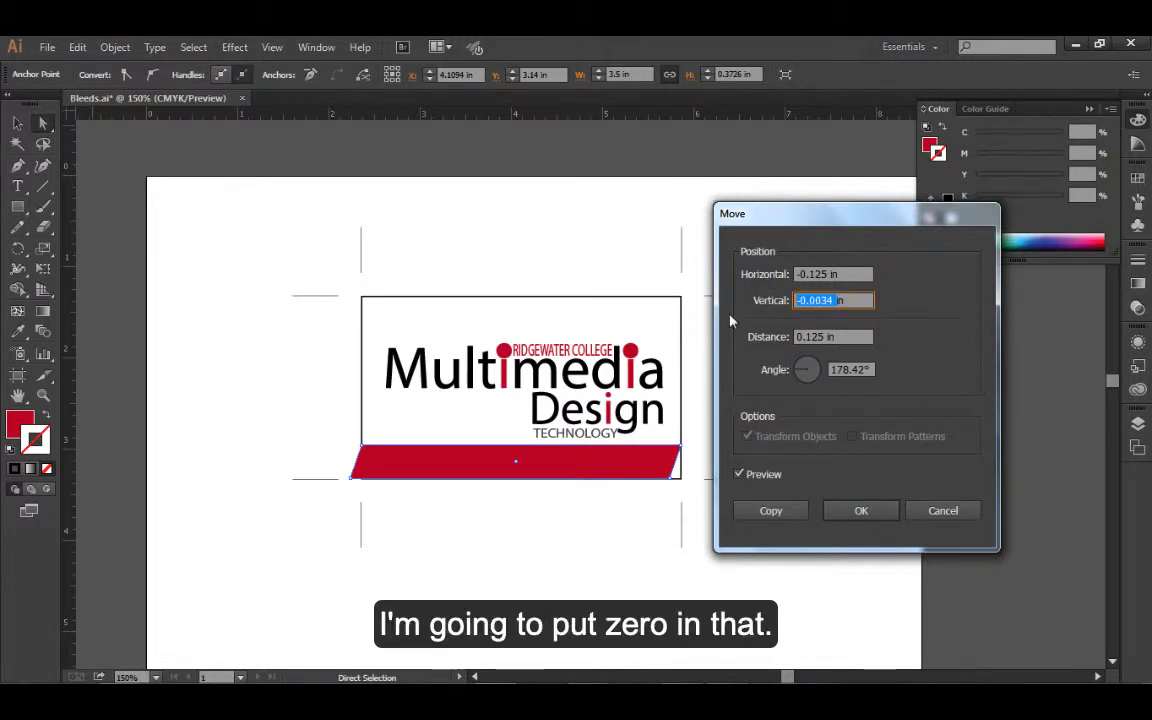
{"action": "type", "text": "0"}
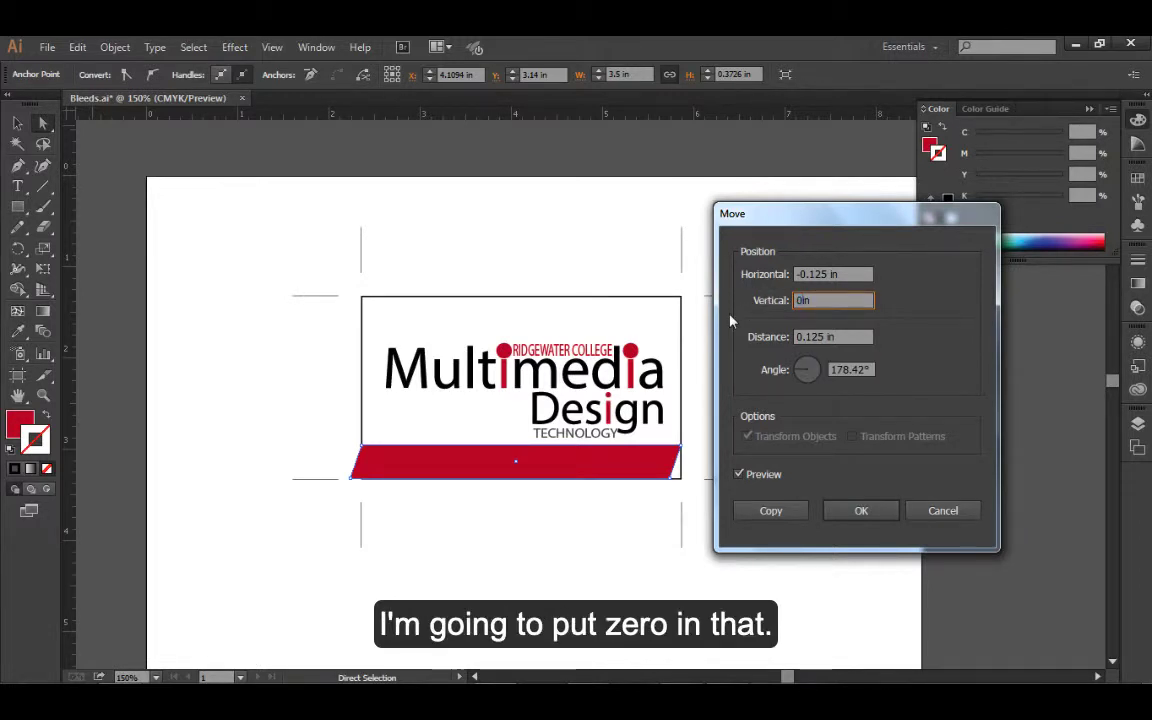
{"action": "key", "text": "Tab"}
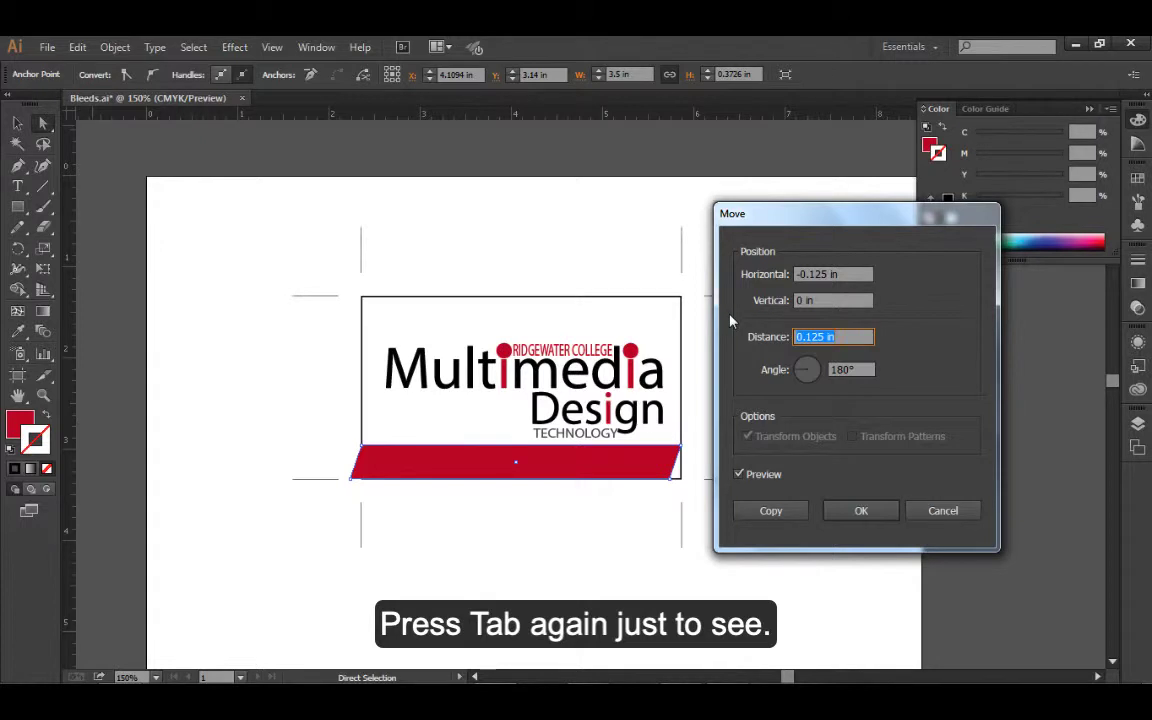
{"action": "key", "text": "Tab"}
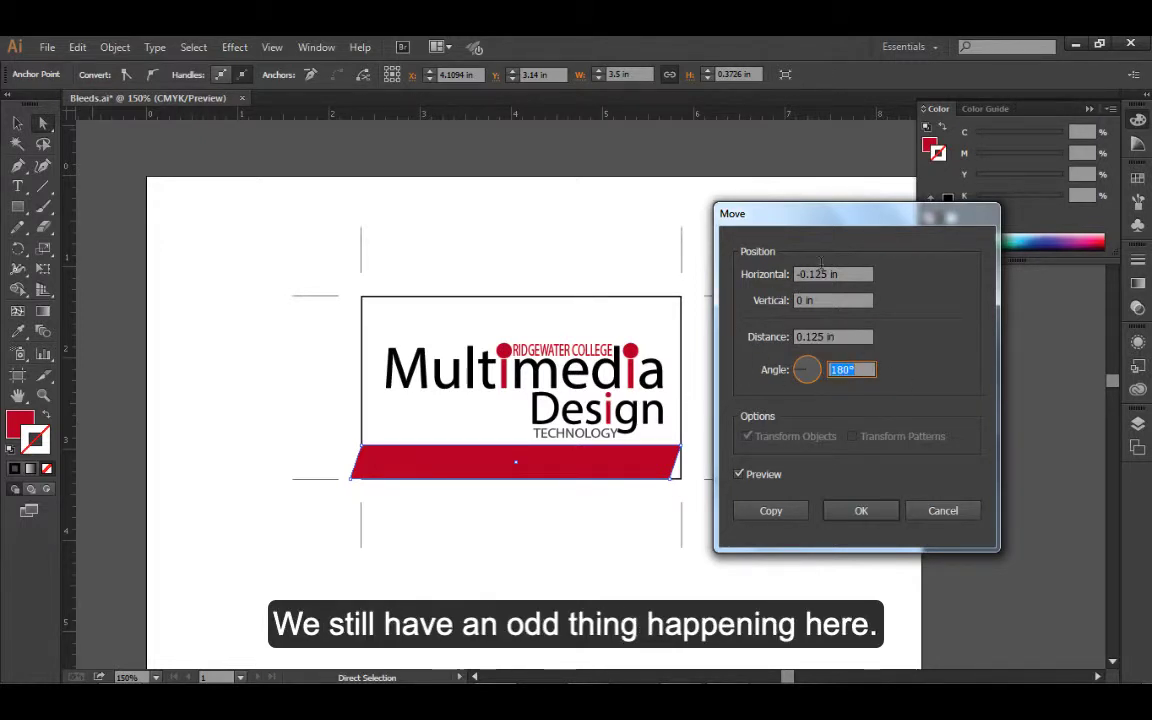
{"action": "left_click", "coordinate": [801, 273]}
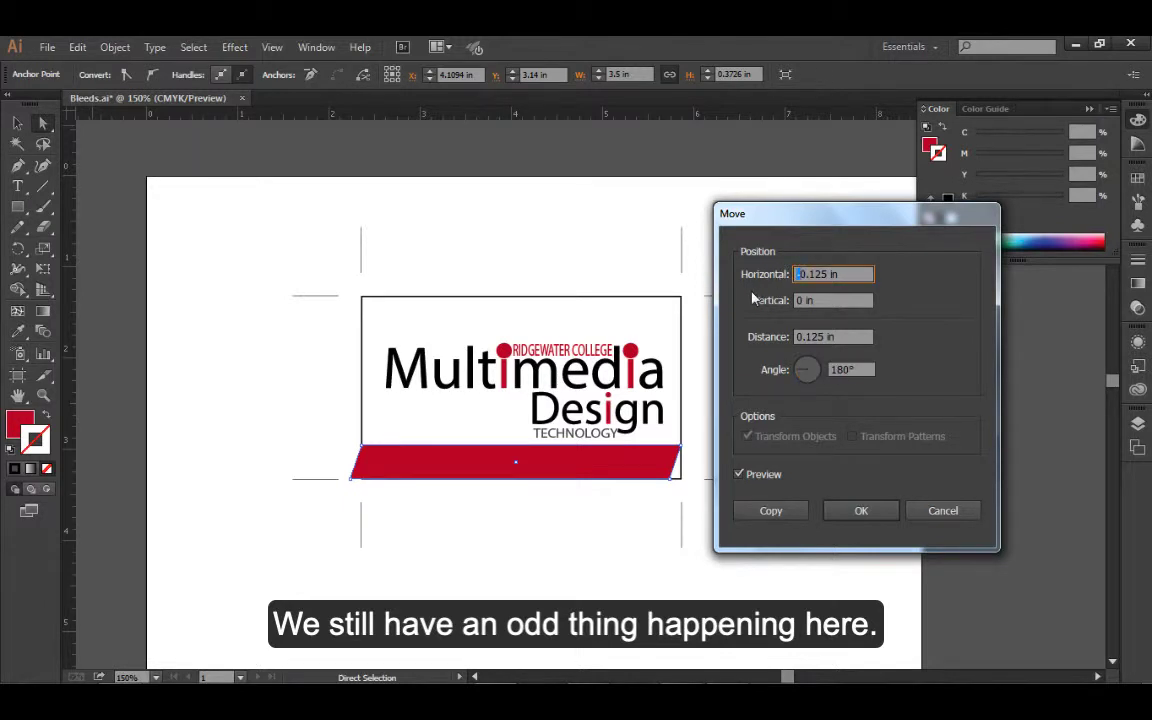
{"action": "key", "text": "BackSpace"}
{"action": "key", "text": "Tab"}
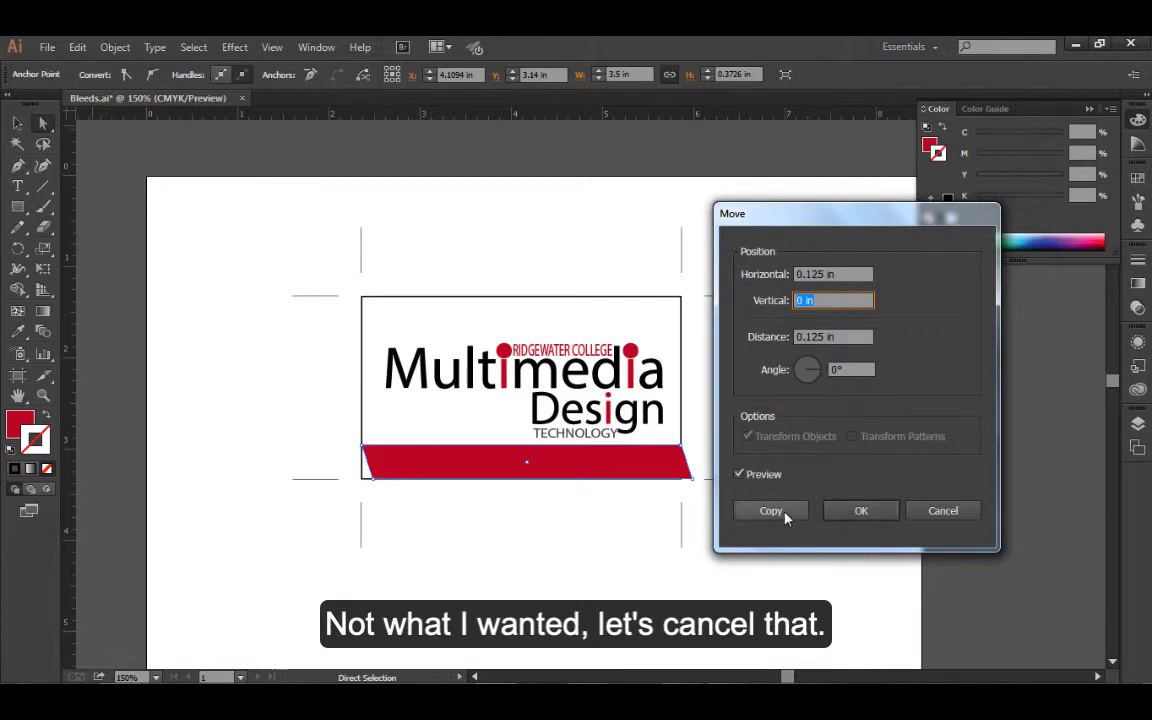
{"action": "left_click", "coordinate": [943, 511]}
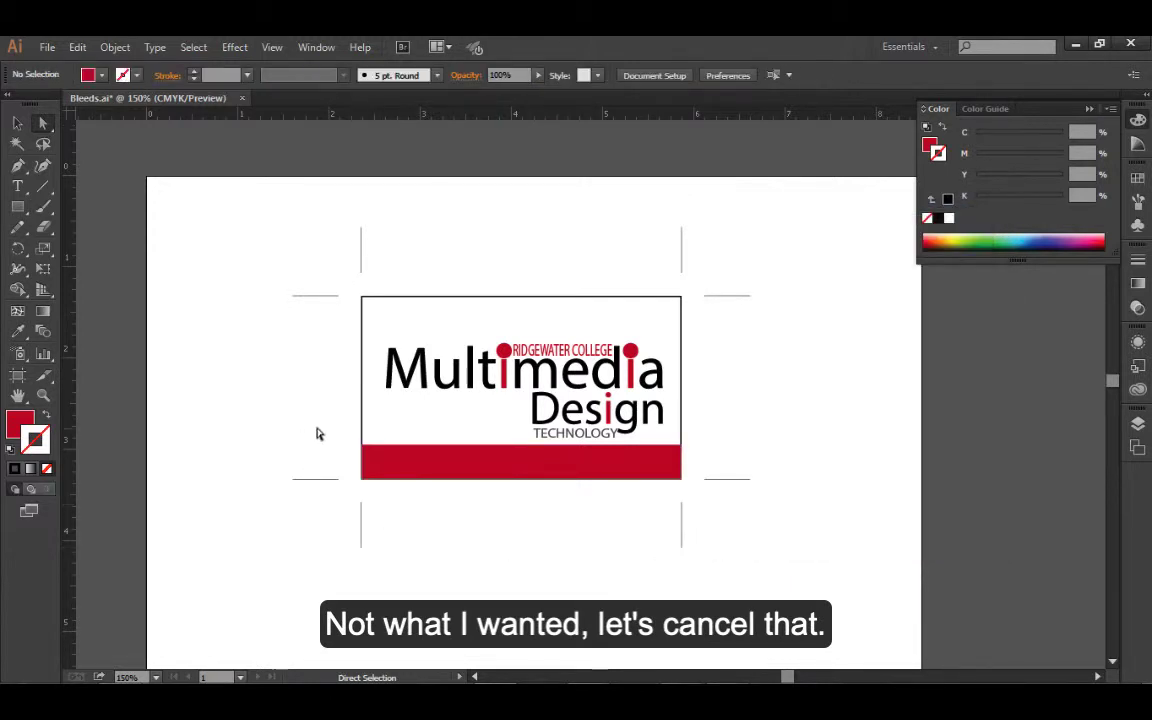
Directly select both lower corner anchor points of the red bar
{"action": "left_click", "coordinate": [413, 478]}
{"action": "left_click", "coordinate": [390, 499]}
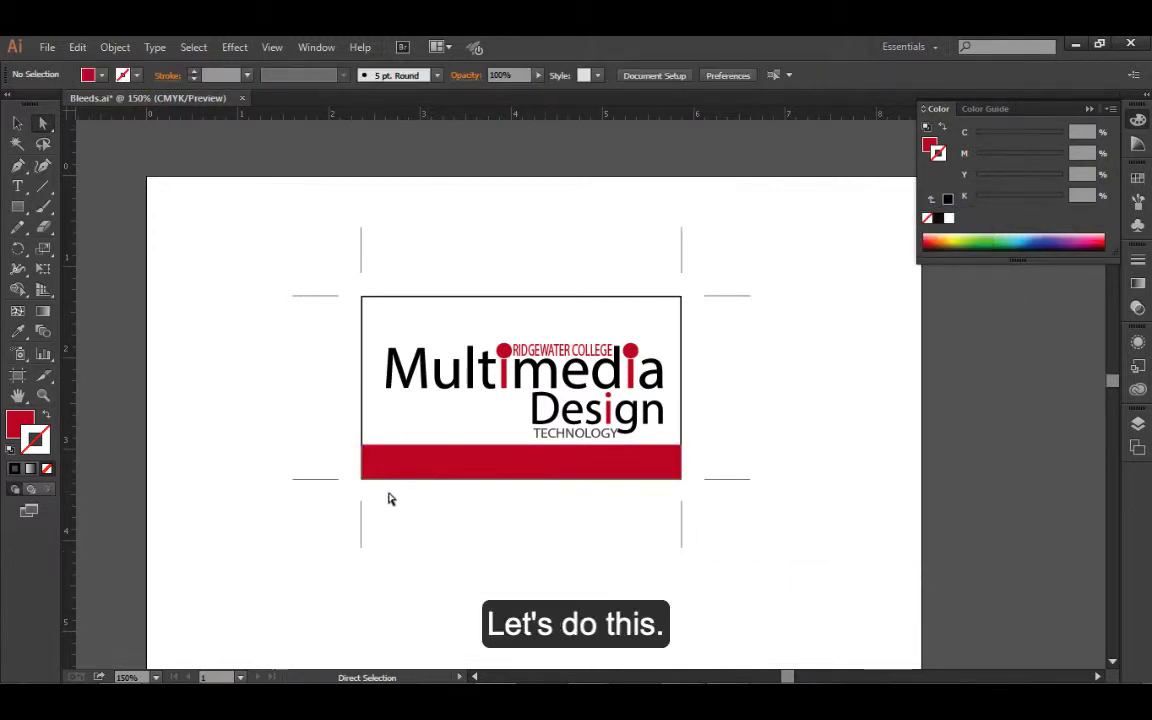
{"action": "left_click", "coordinate": [363, 479]}
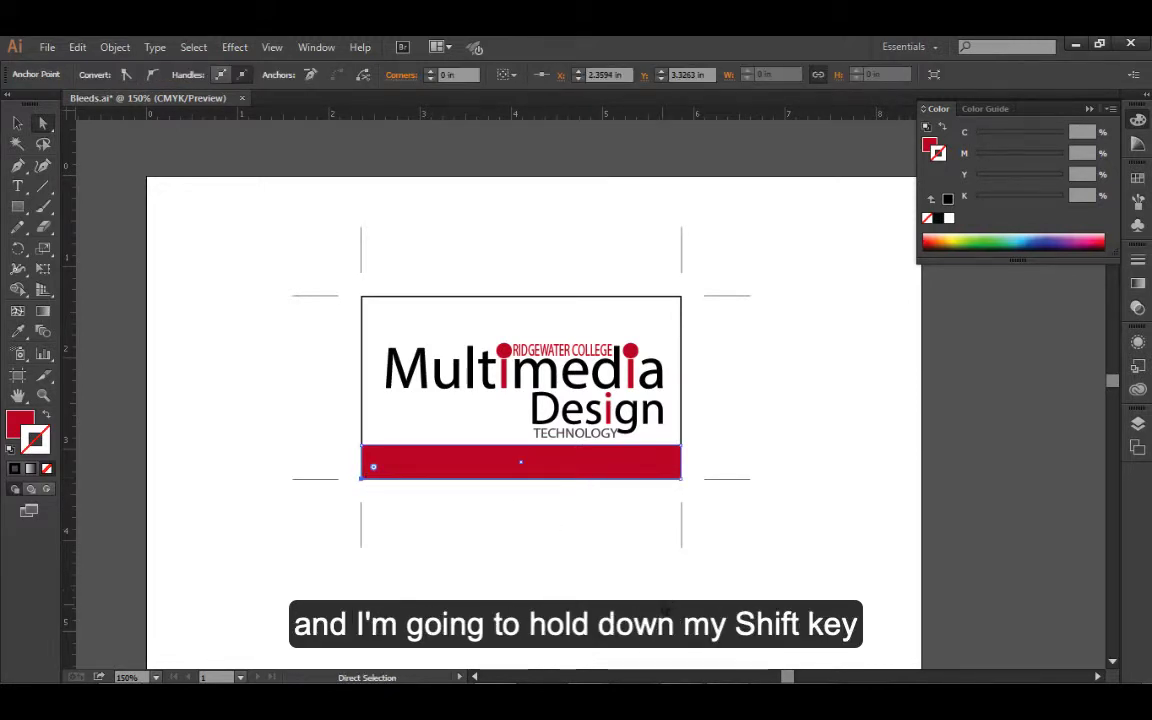
{"action": "left_click", "coordinate": [681, 479], "text": "shift"}
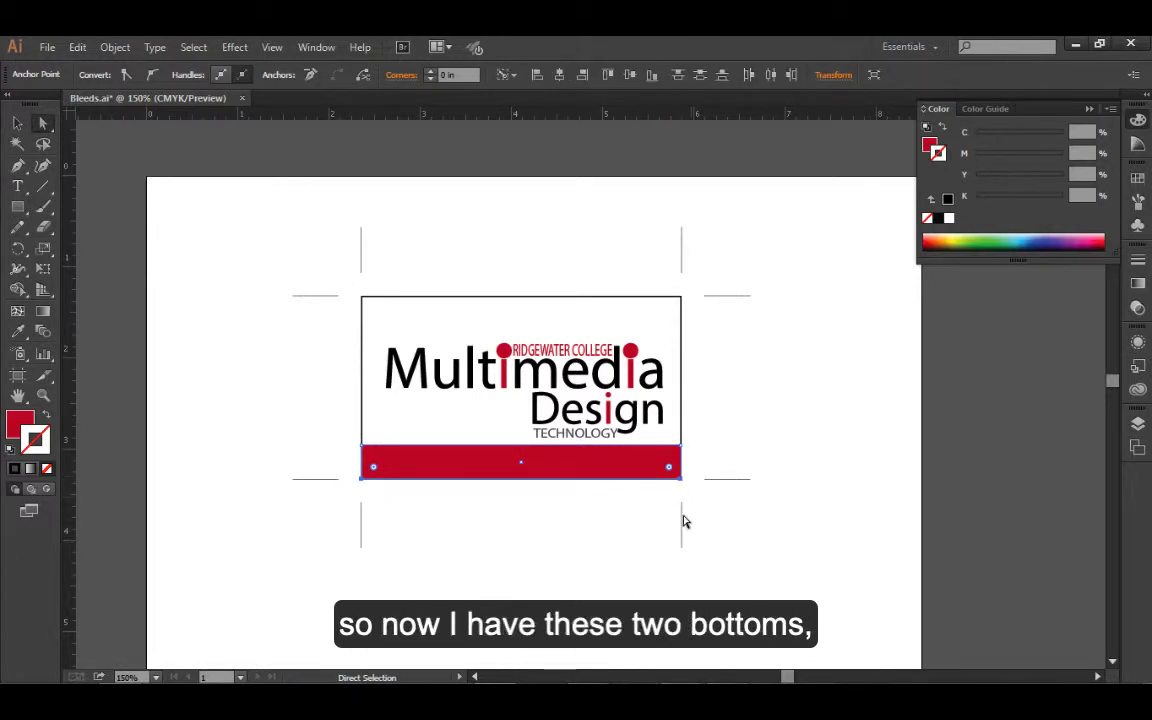
Try moving the two selected corner anchor points by a distance of 0.125 in, using the Move command
{"action": "left_click", "coordinate": [112, 46]}
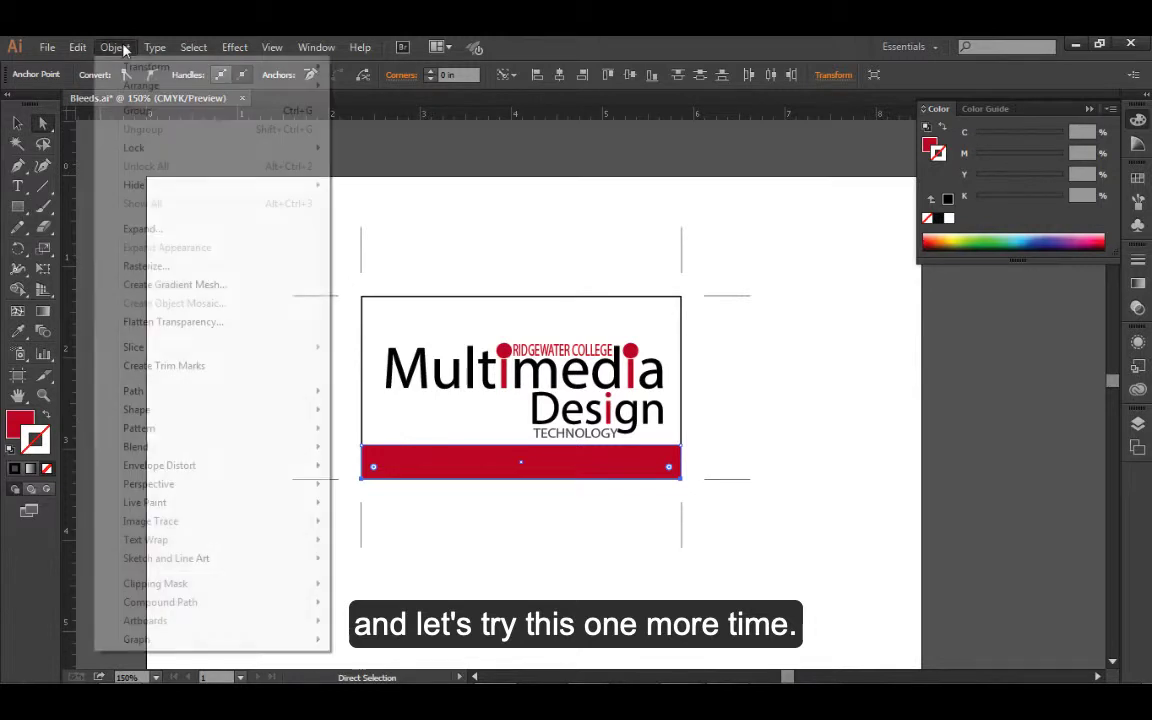
{"action": "mouse_move", "coordinate": [268, 66]}
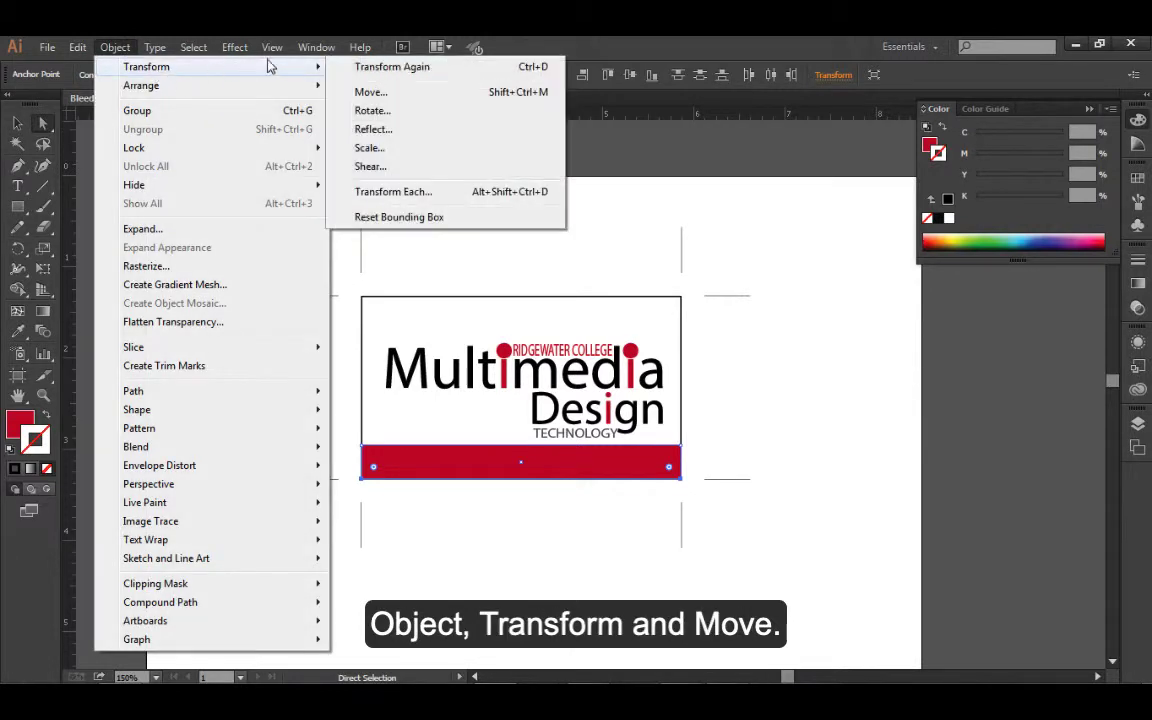
{"action": "left_click", "coordinate": [386, 93]}
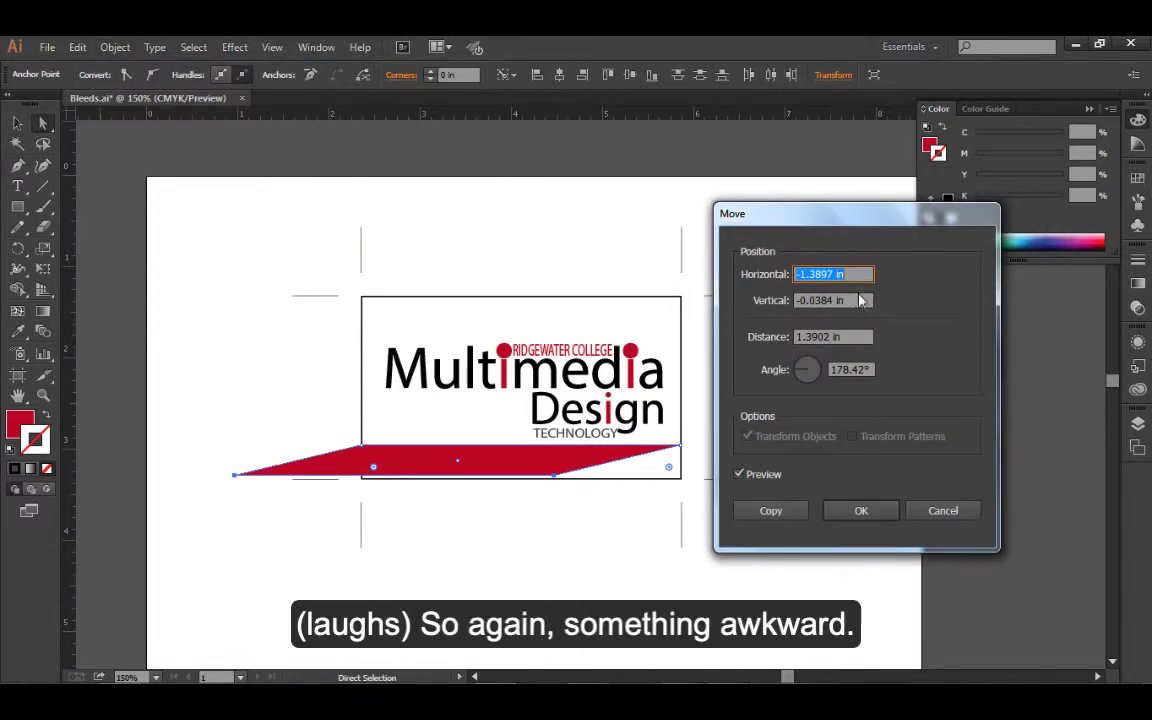
{"action": "left_click", "coordinate": [834, 341]}
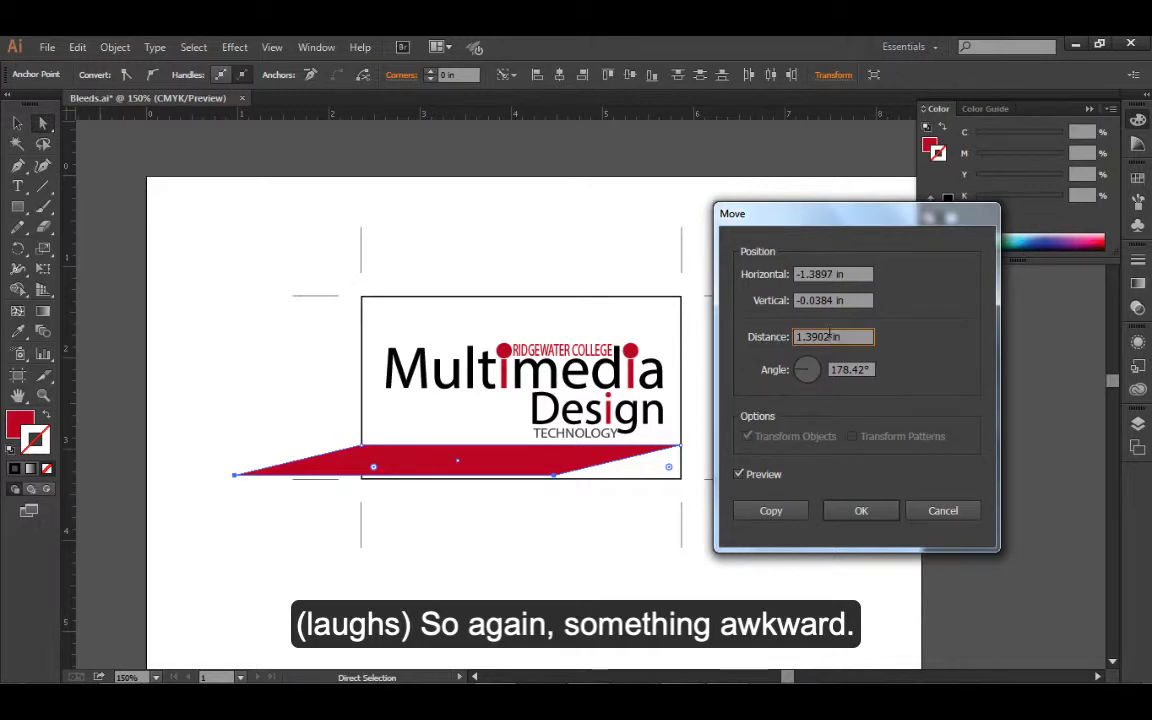
{"action": "type", "text": "0."}
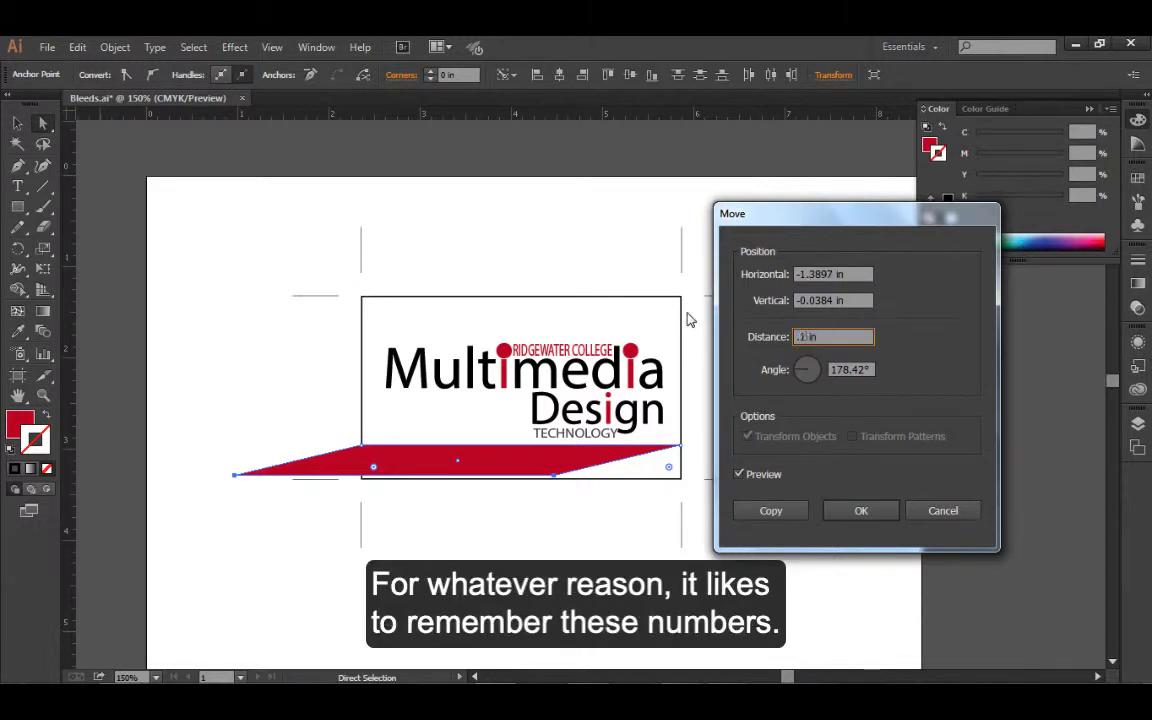
{"action": "type", "text": "125"}
{"action": "key", "text": "Tab"}
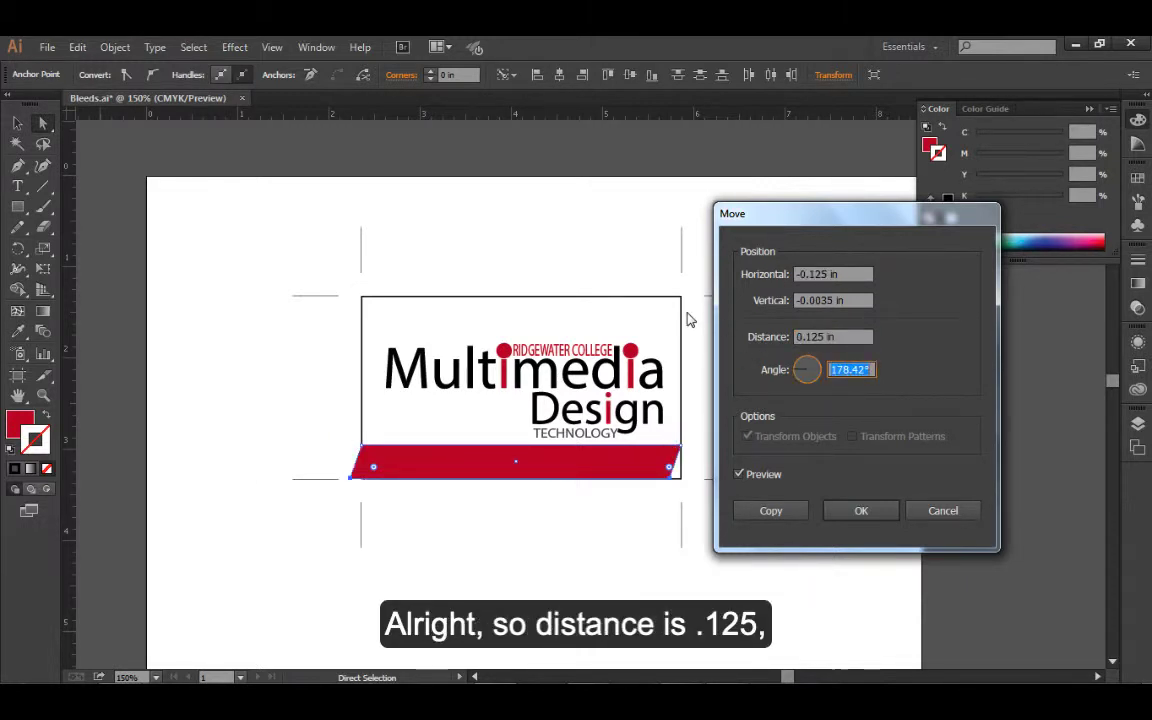
Reset the move's vertical and horizontal offsets to 0 in
{"action": "left_click_drag", "start_coordinate": [839, 300], "coordinate": [757, 302]}
{"action": "left_click", "coordinate": [826, 300]}
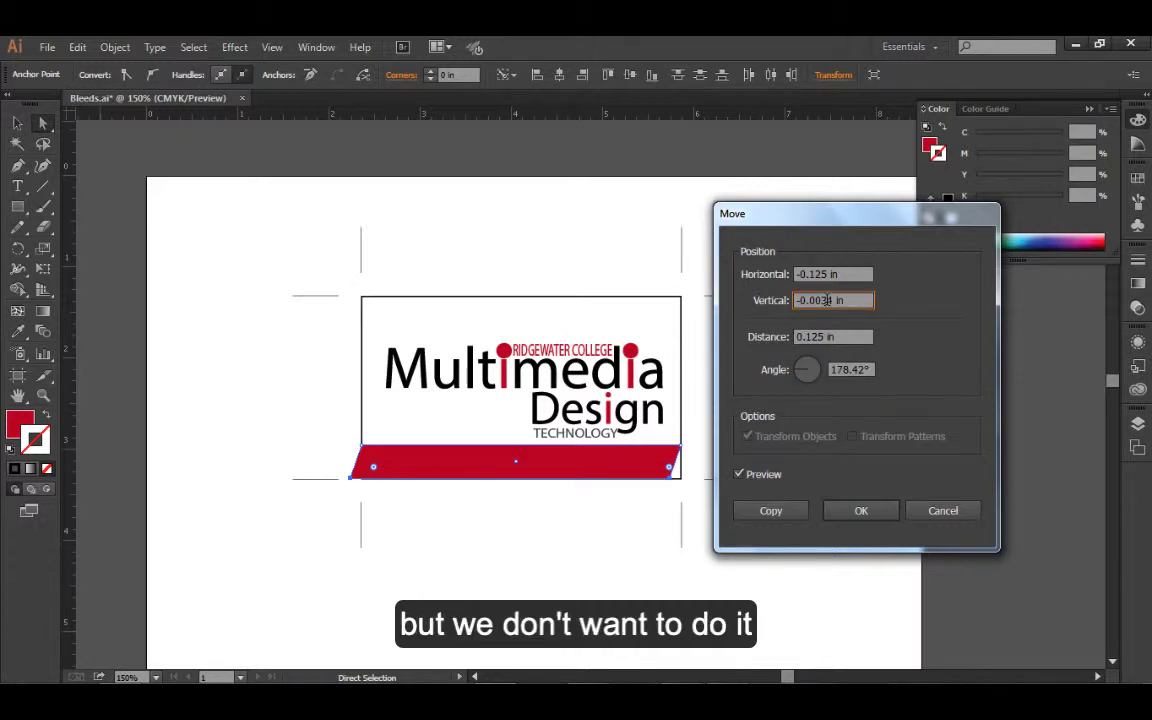
{"action": "left_click_drag", "start_coordinate": [836, 300], "coordinate": [796, 301]}
{"action": "type", "text": "0"}
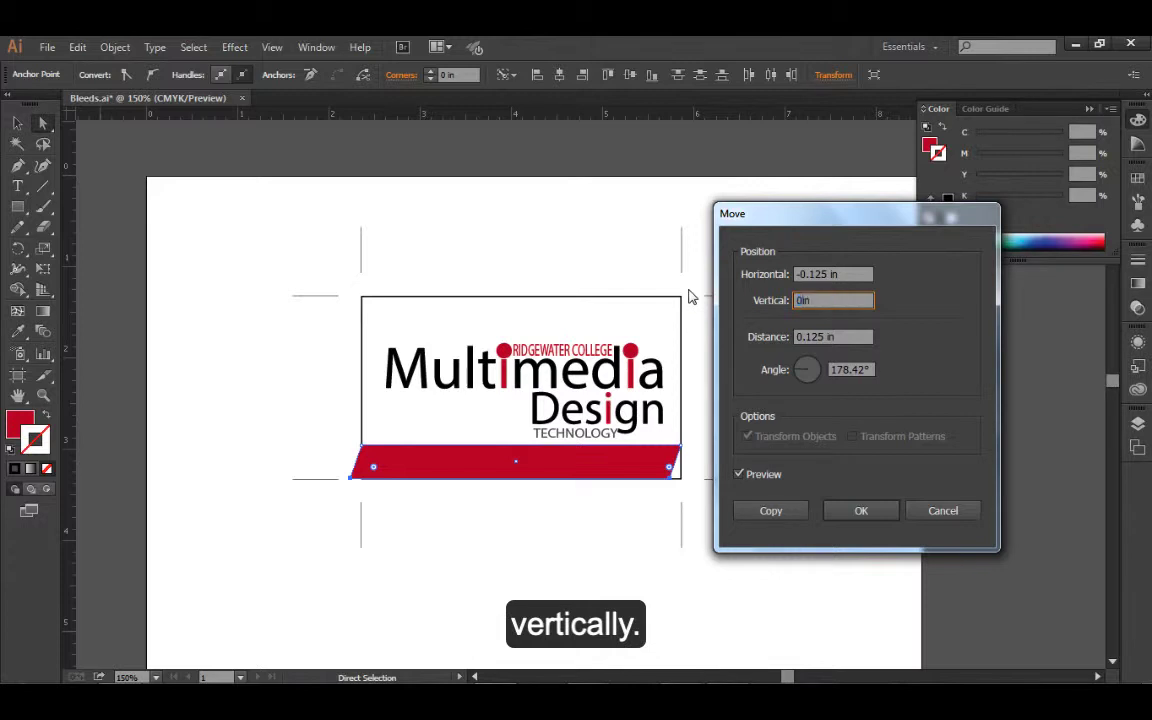
{"action": "key", "text": "Tab"}
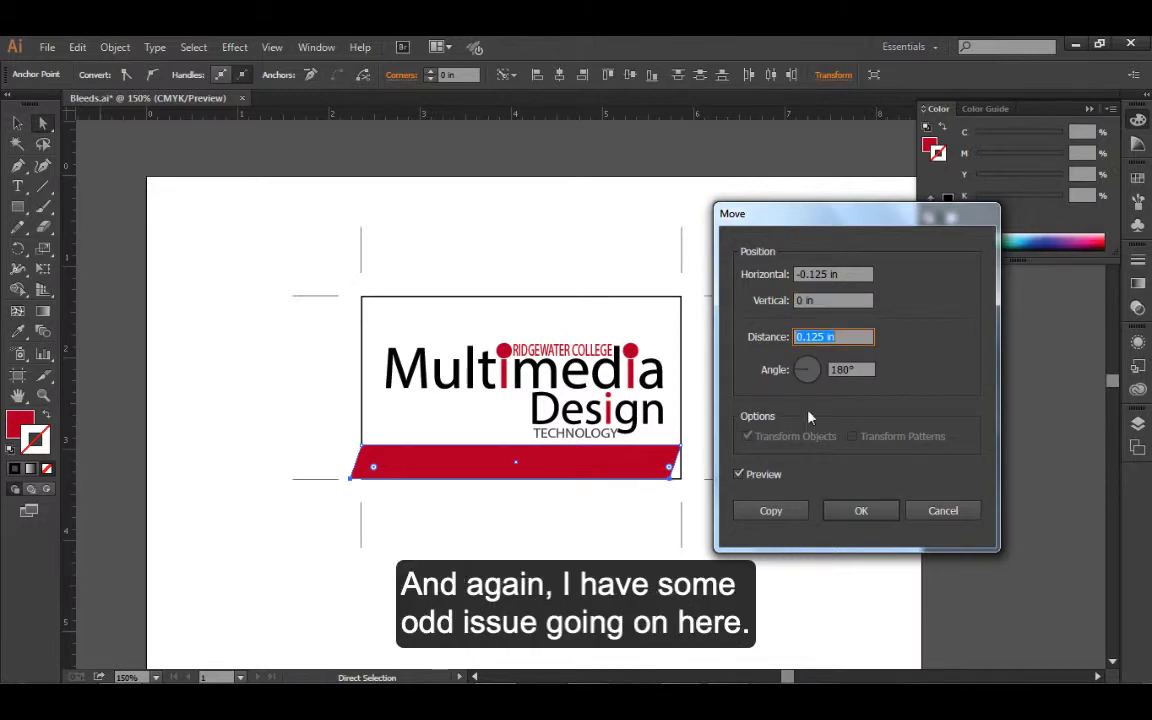
{"action": "left_click", "coordinate": [832, 274]}
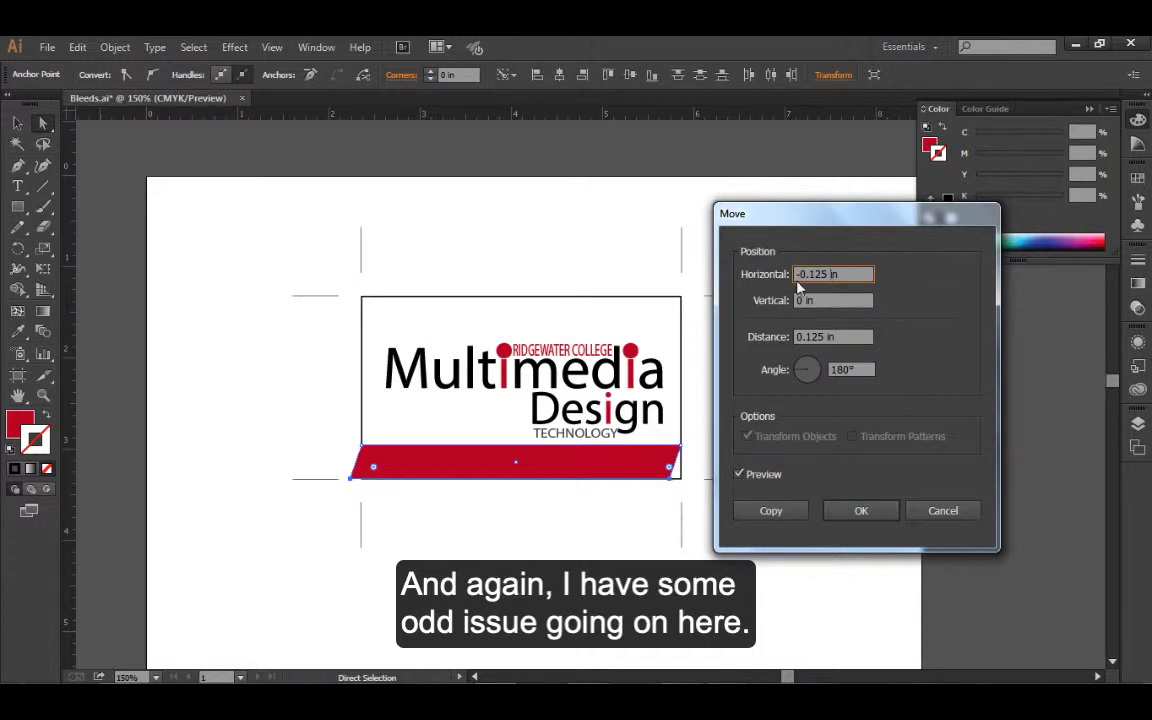
{"action": "key", "text": "BackSpace"}
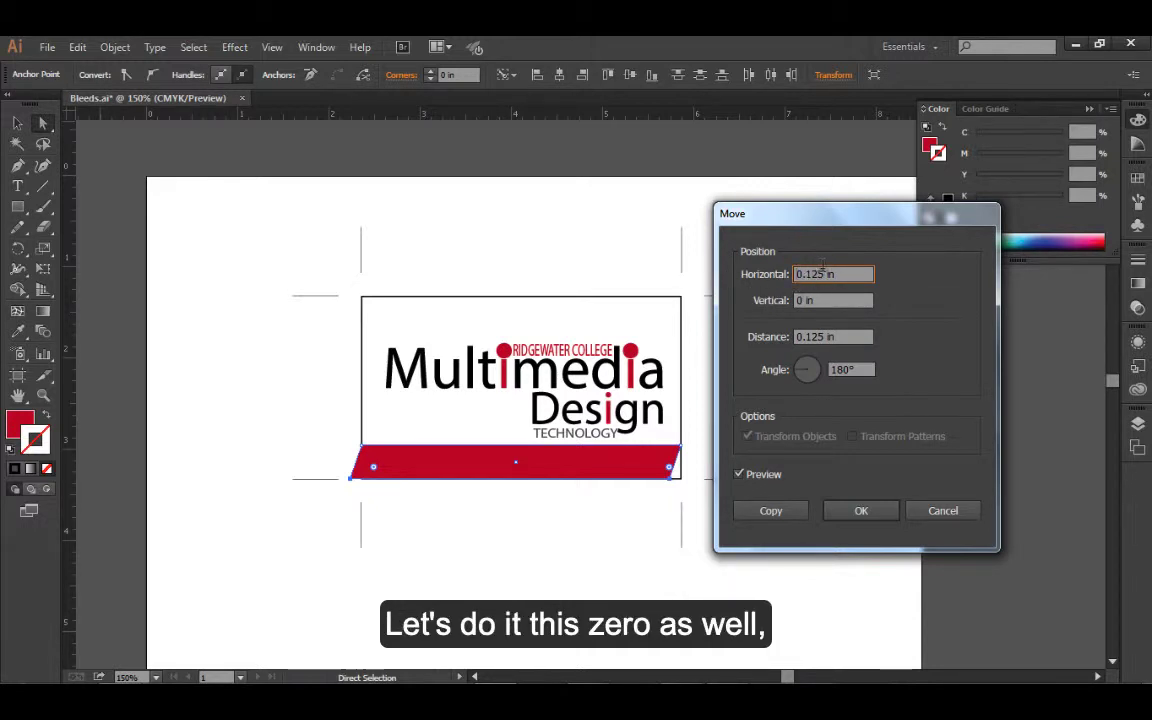
{"action": "left_click_drag", "start_coordinate": [826, 277], "coordinate": [730, 288]}
{"action": "type", "text": "0"}
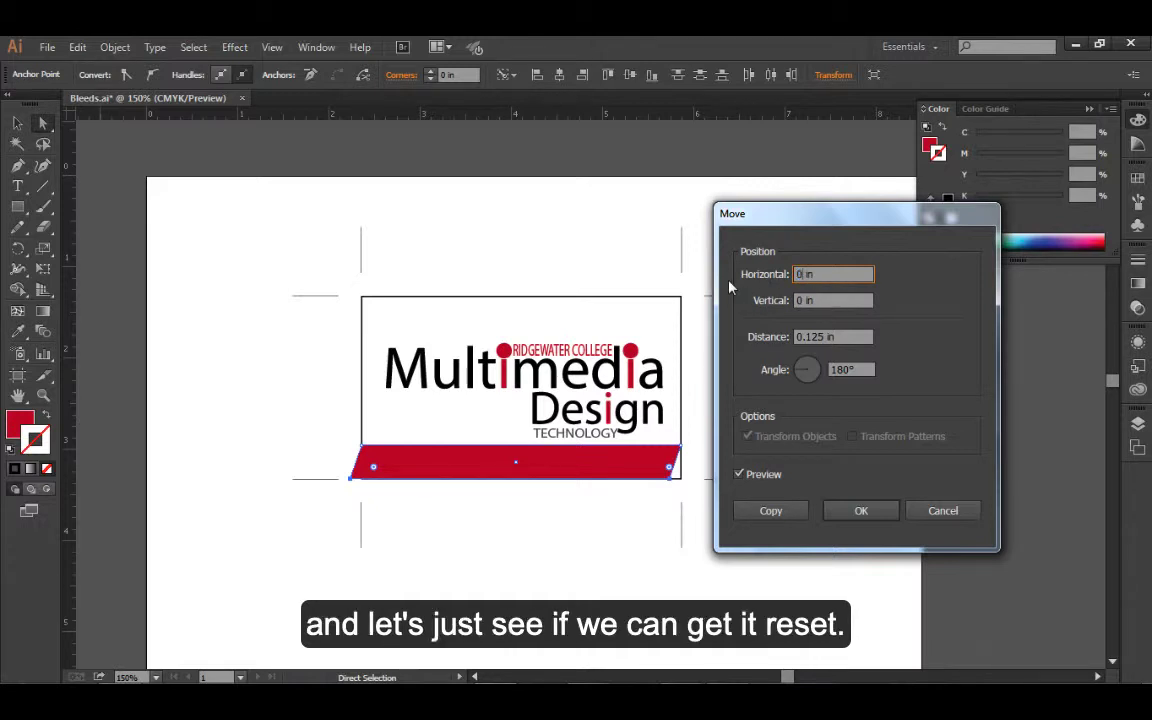
{"action": "key", "text": "Tab"}
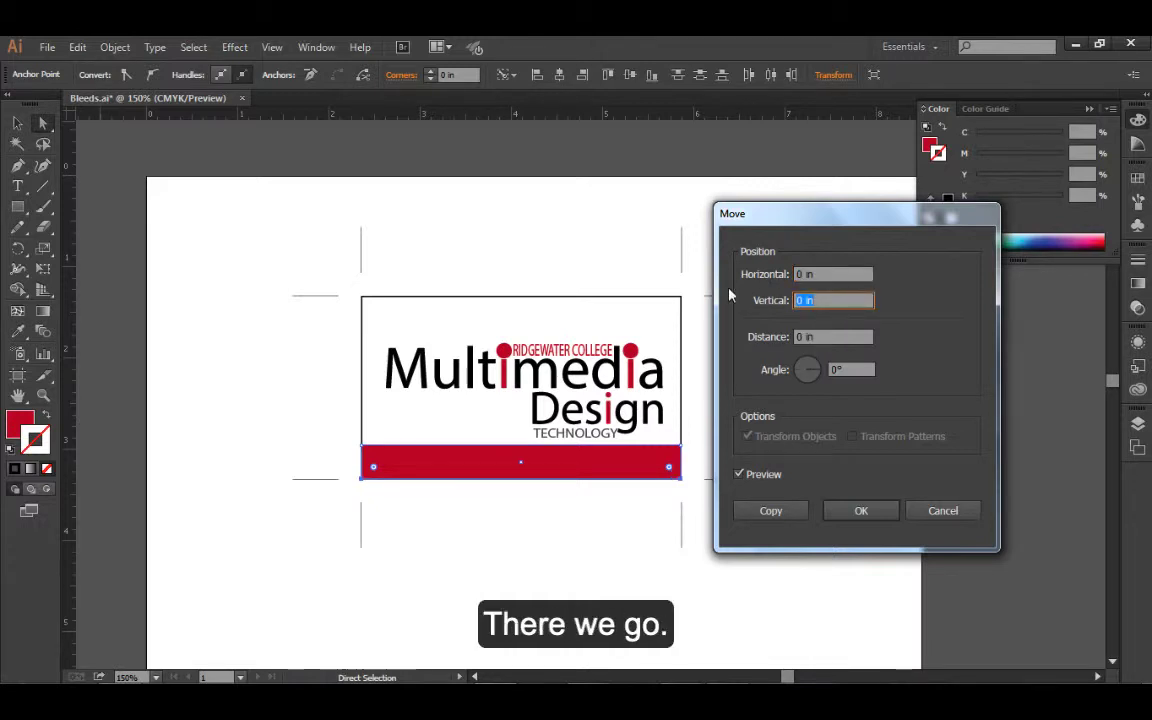
Try a move distance of 0.125 in again, starting from the zeroed offsets
{"action": "left_click", "coordinate": [800, 337]}
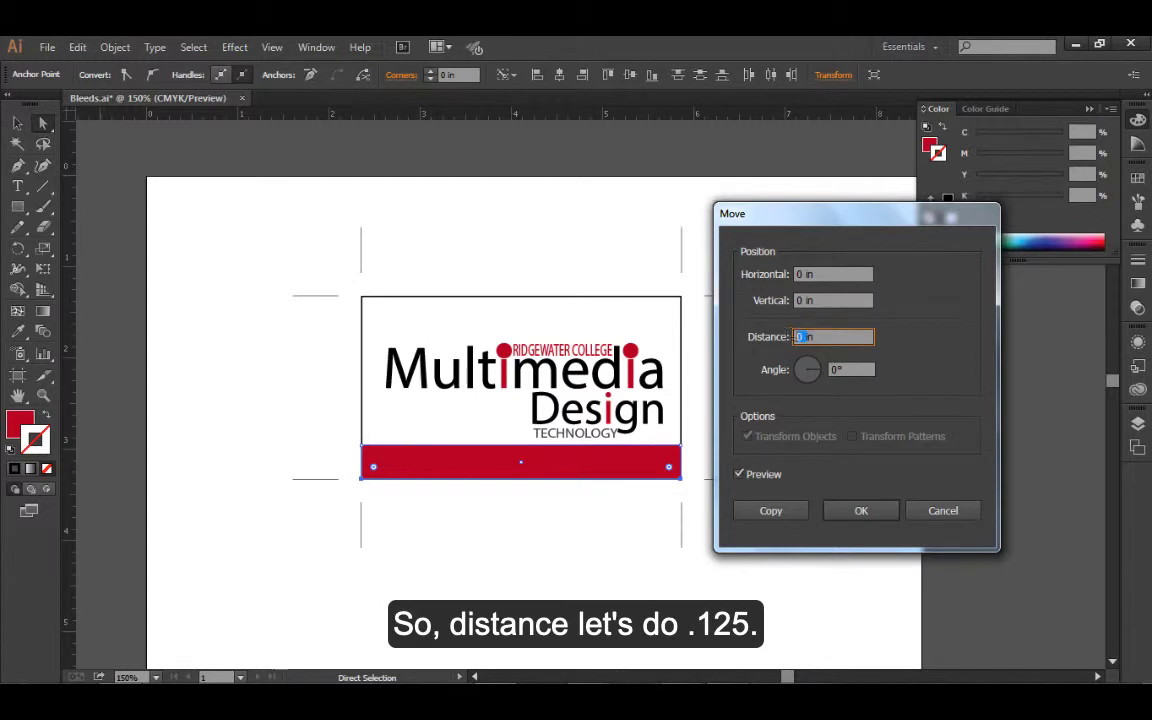
{"action": "type", "text": ".125"}
{"action": "key", "text": "Tab"}
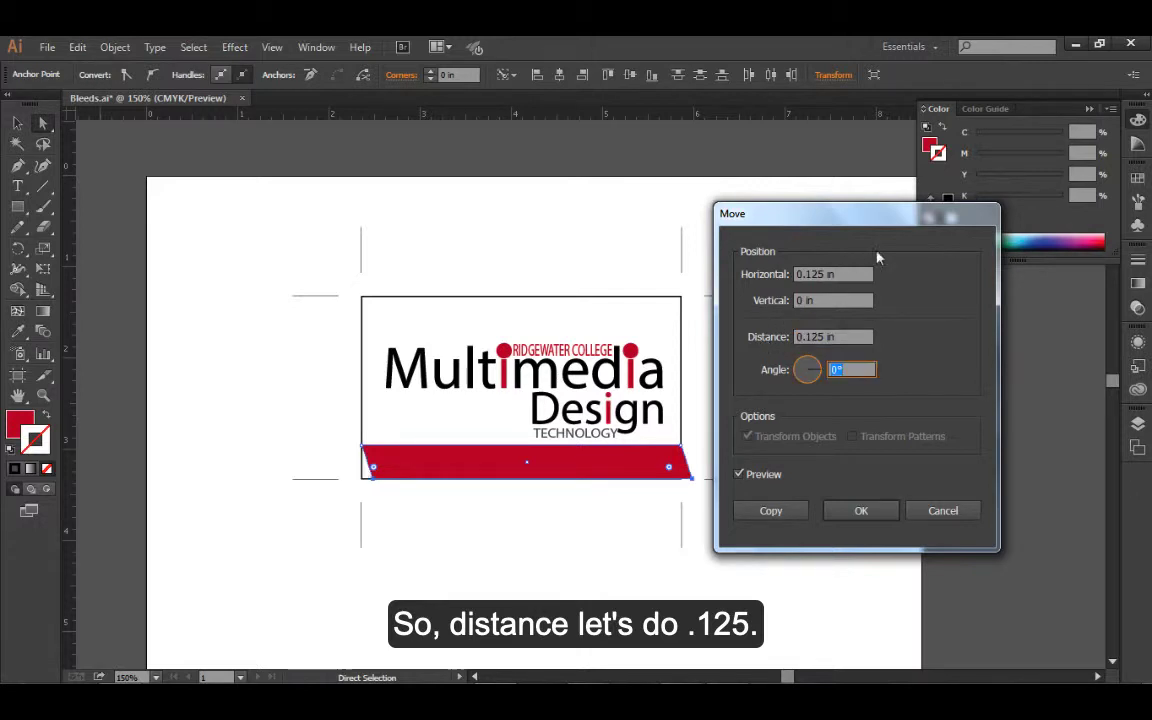
Try a vertical offset of 0.125 in for the two anchor points, and cancel the move
{"action": "left_click", "coordinate": [798, 302]}
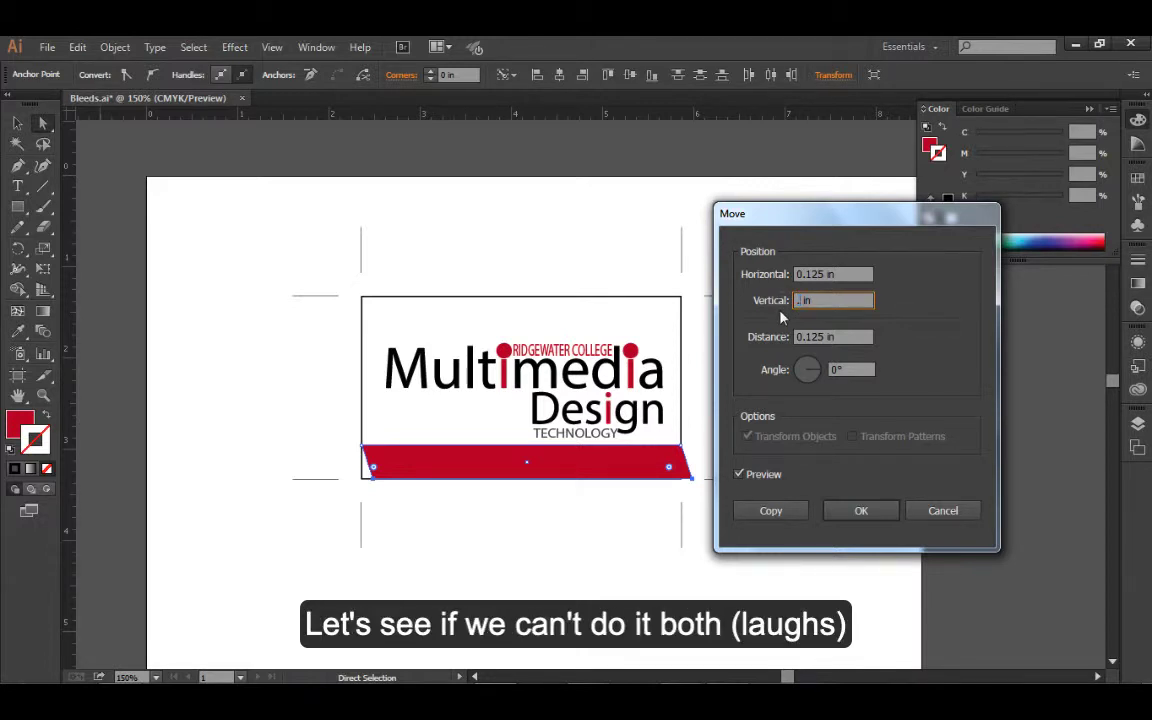
{"action": "type", "text": ".125"}
{"action": "key", "text": "Tab"}
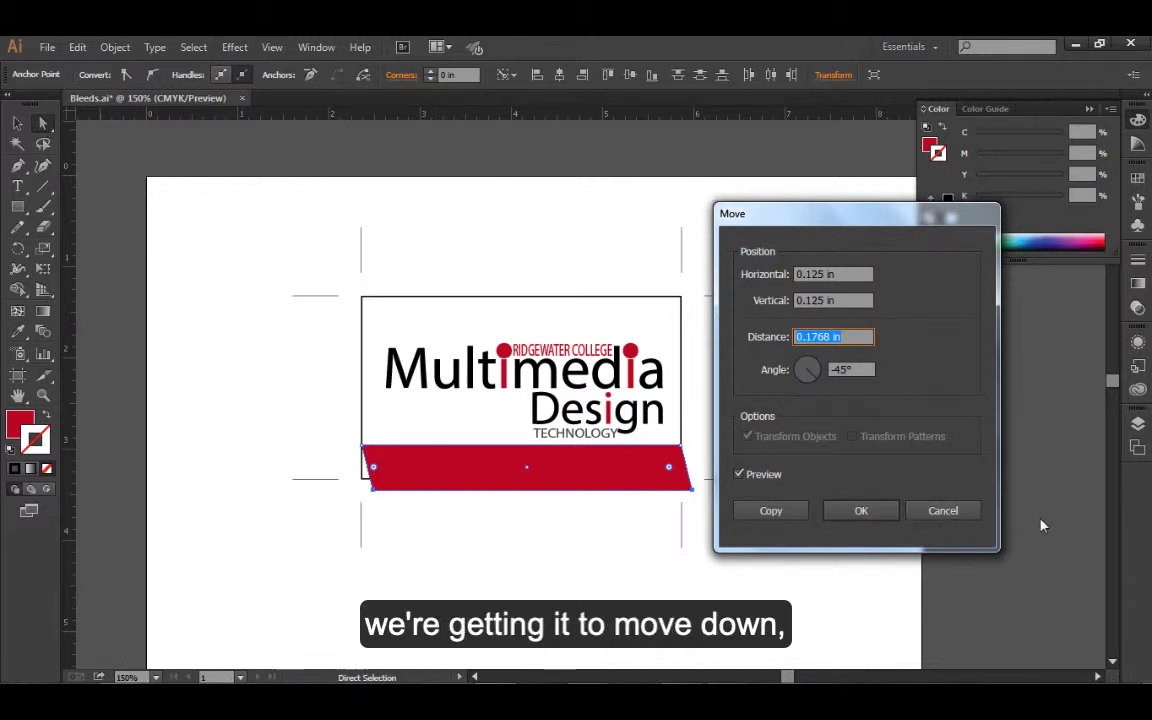
{"action": "left_click", "coordinate": [959, 512]}
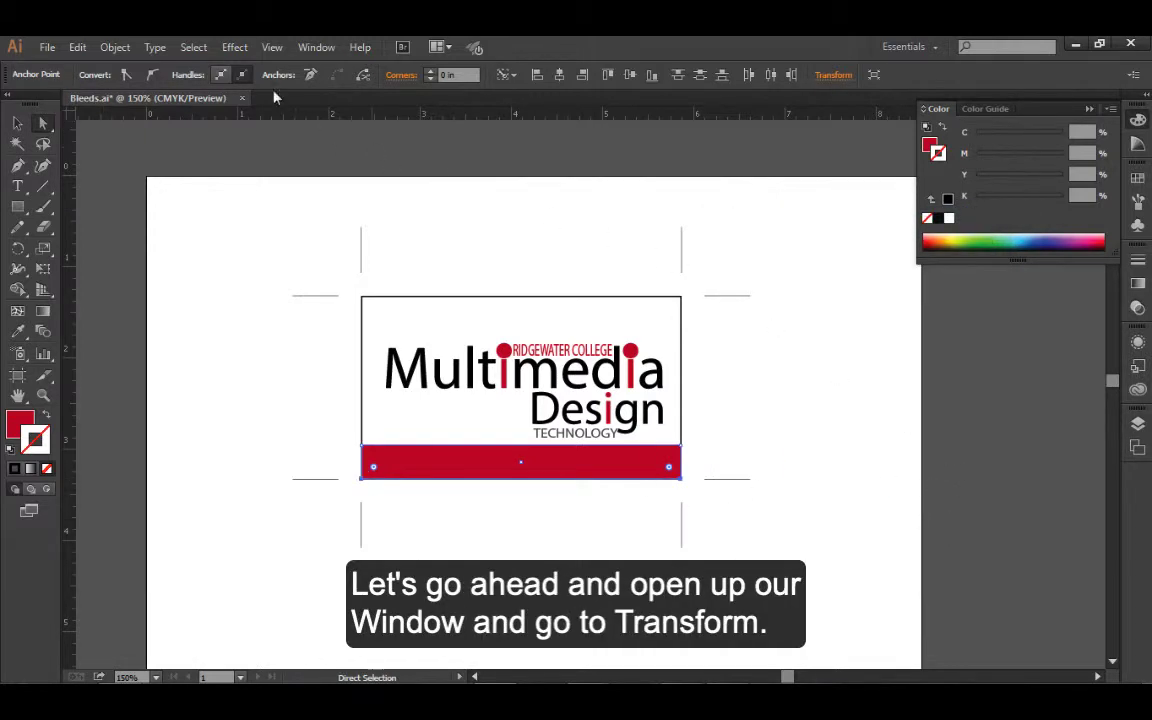
Show the Transform settings and add 0.125 in to the red bar's 3.5 in width, then deselect the bar
{"action": "left_click", "coordinate": [314, 48]}
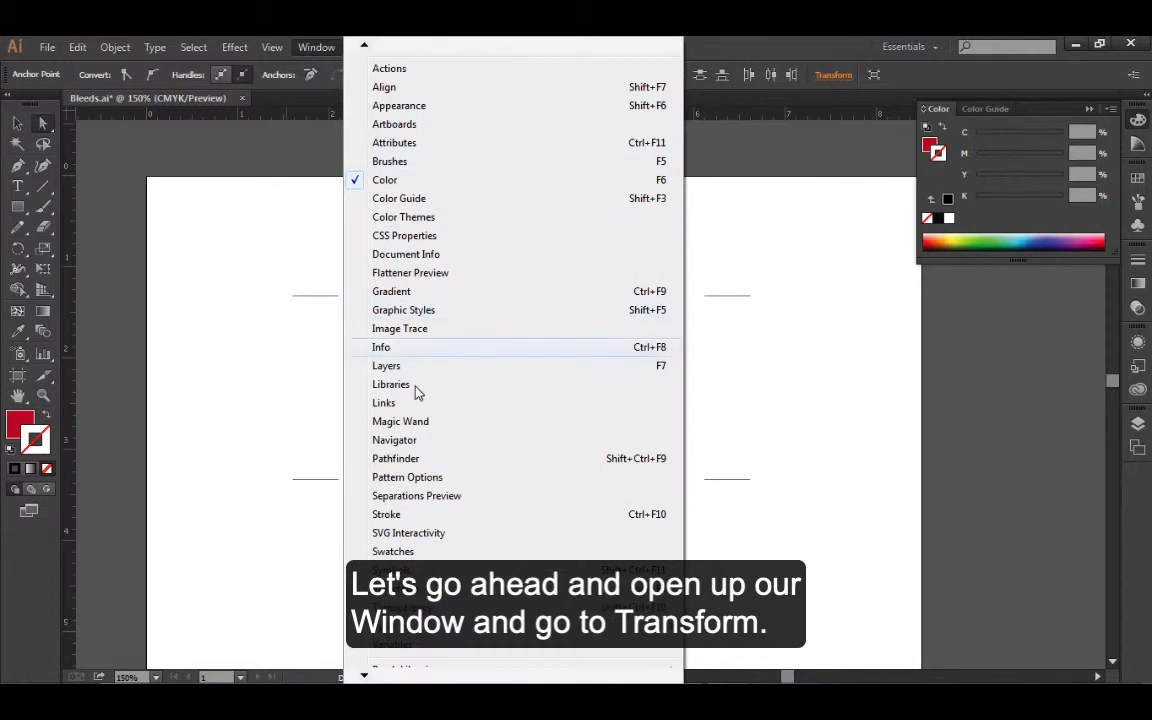
{"action": "left_click", "coordinate": [400, 588]}
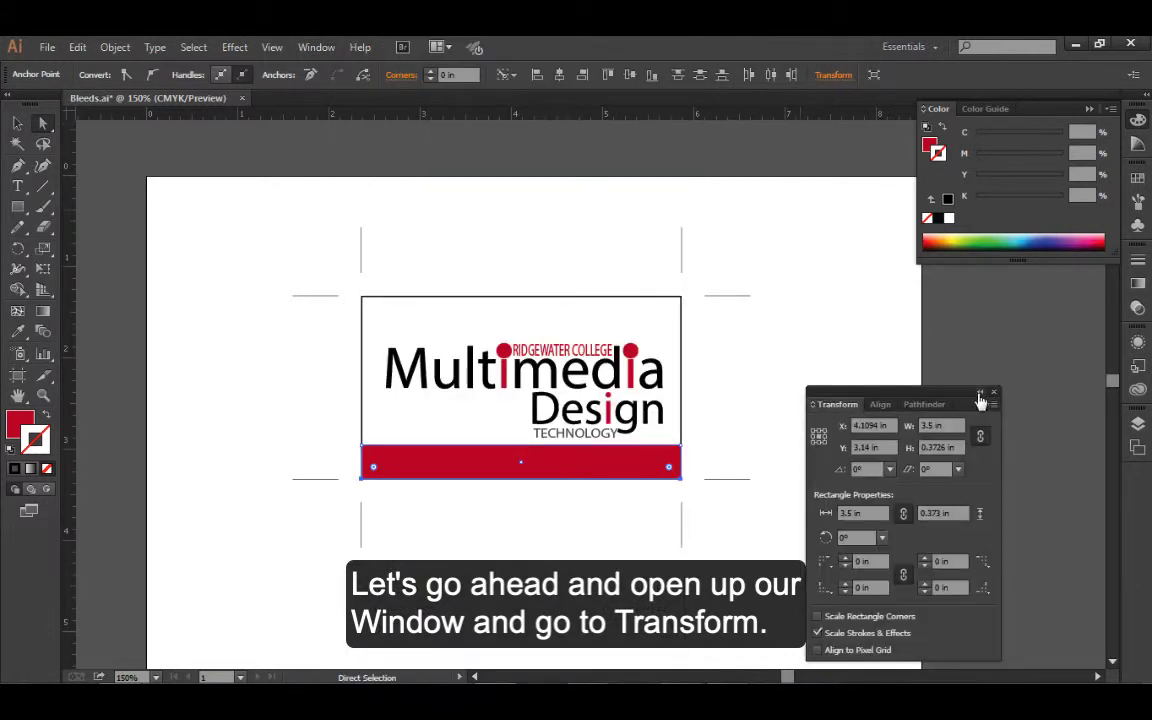
{"action": "left_click_drag", "start_coordinate": [951, 401], "coordinate": [878, 296]}
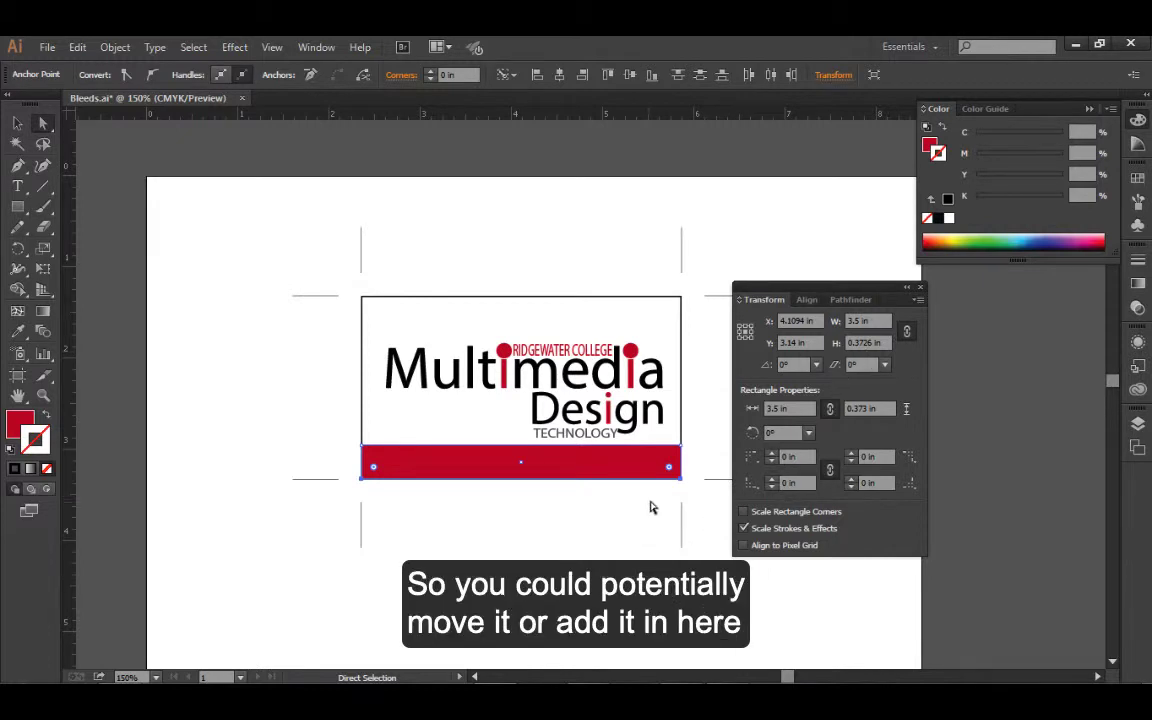
{"action": "left_click", "coordinate": [856, 320]}
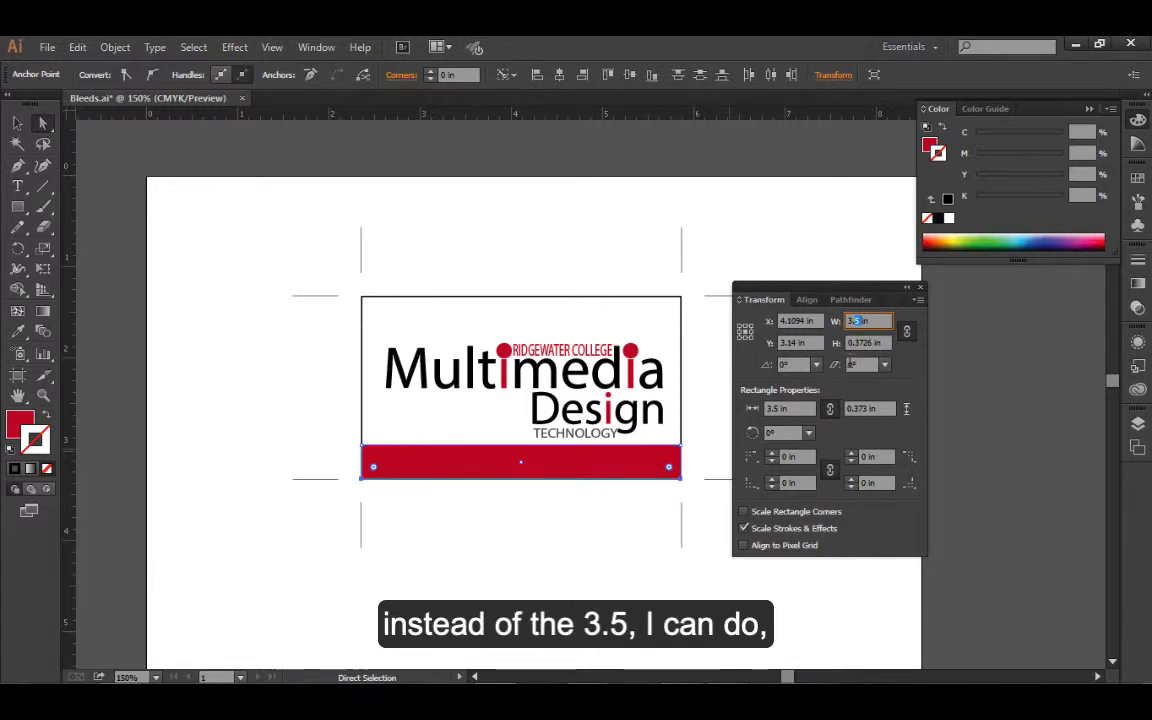
{"action": "left_click", "coordinate": [873, 320]}
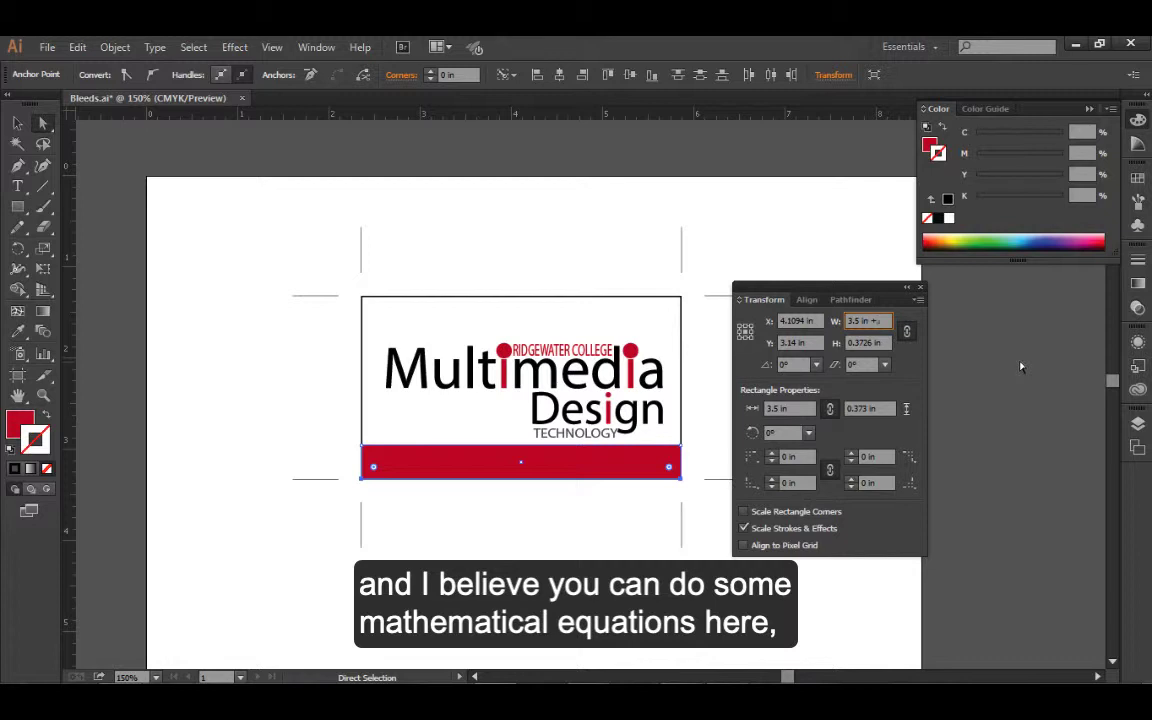
{"action": "type", "text": "+.125"}
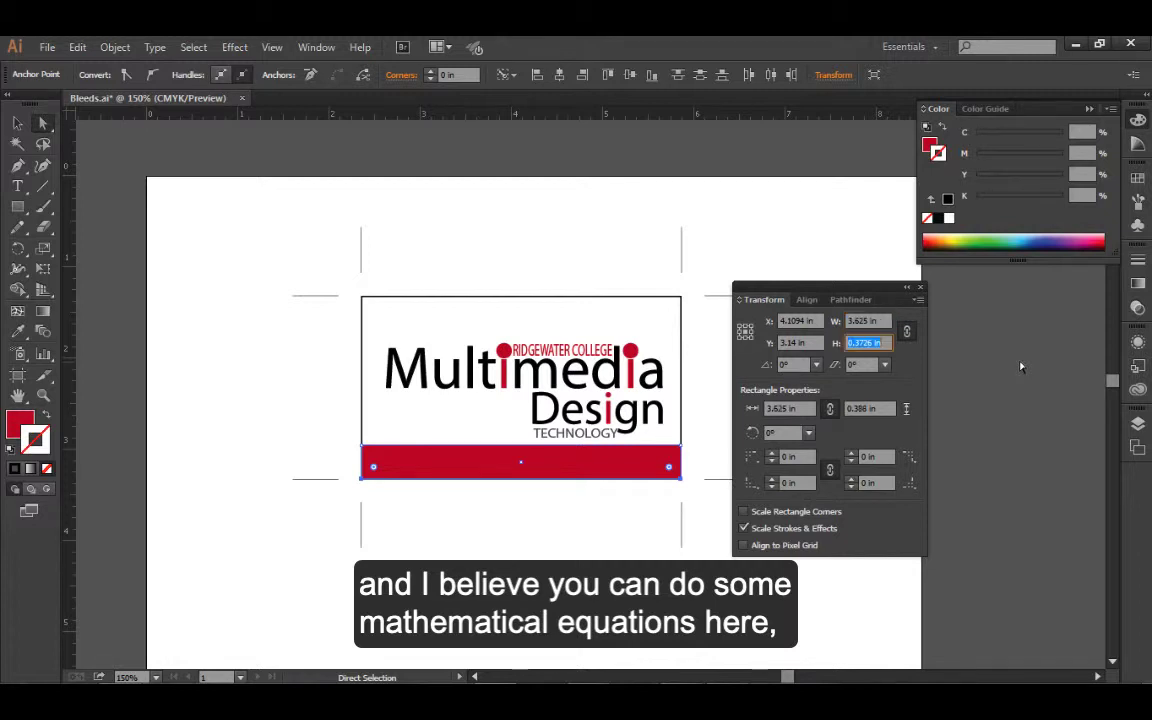
{"action": "key", "text": "Tab"}
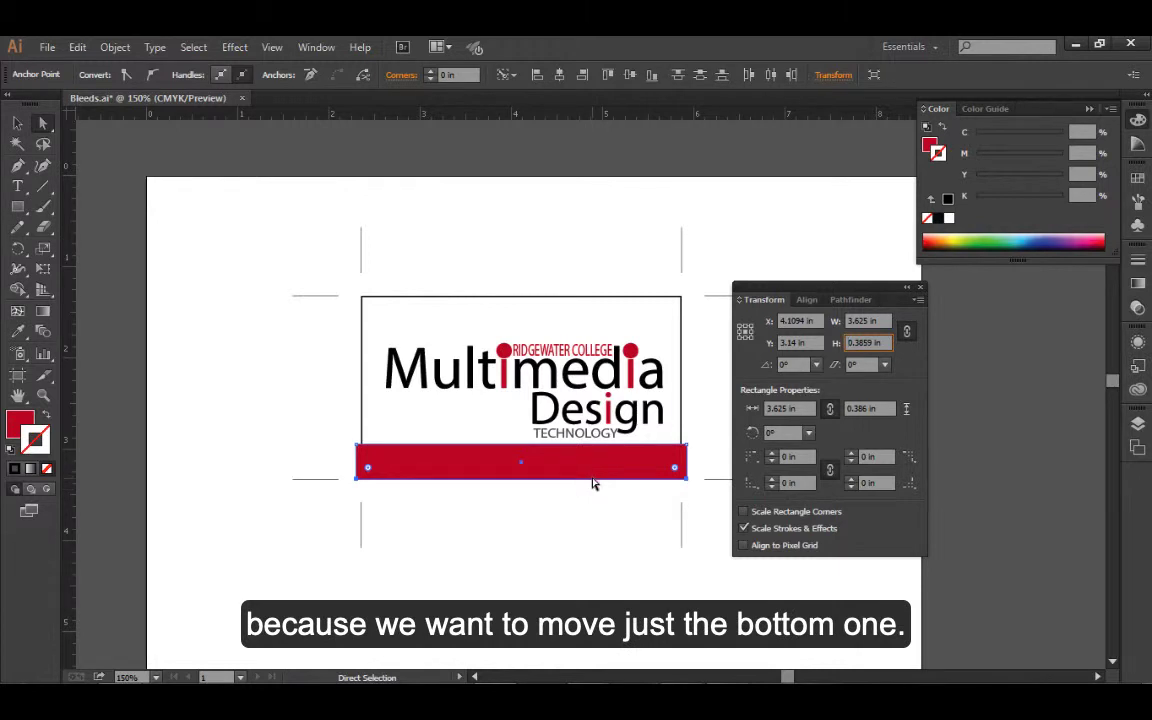
{"action": "left_click", "coordinate": [609, 563]}
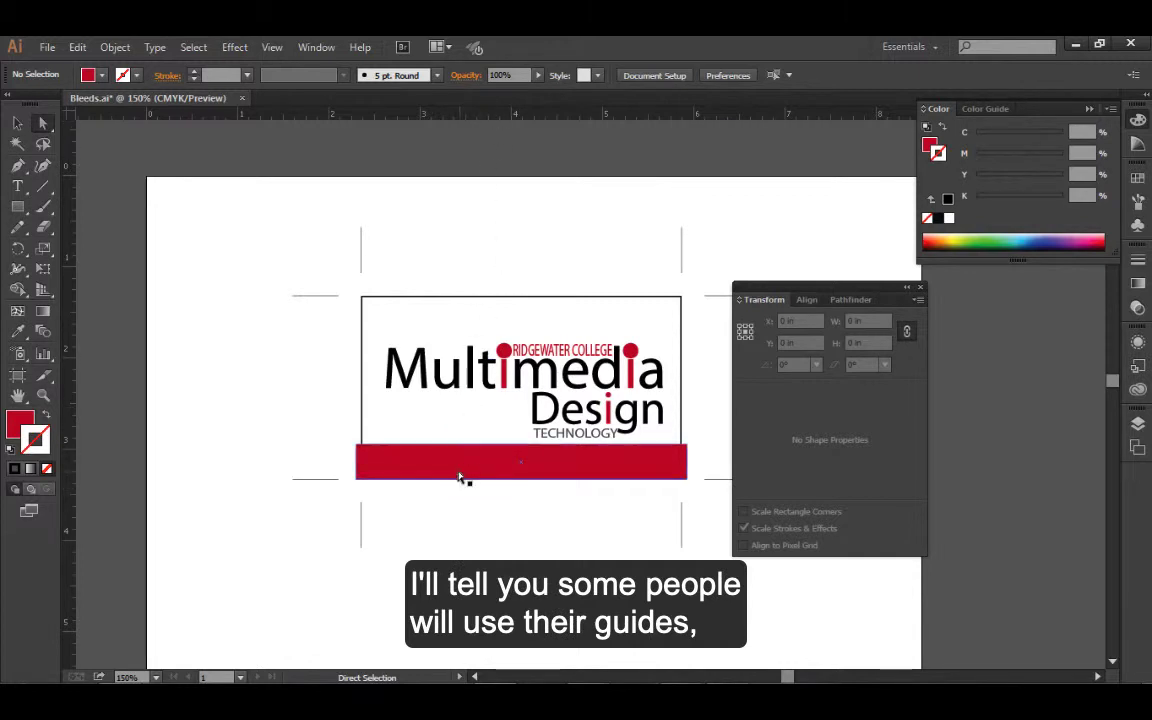
Try shifting the red bar slightly downward by hand, restore its previous position, and deselect it
{"action": "left_click_drag", "start_coordinate": [464, 476], "coordinate": [467, 481]}
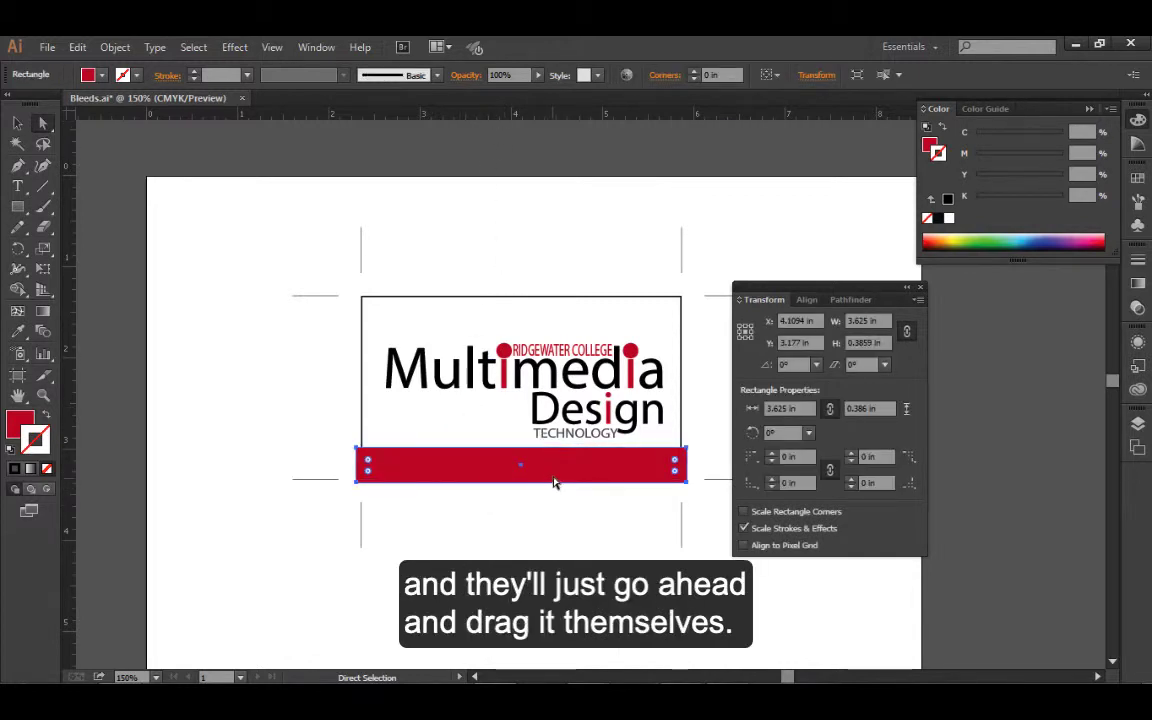
{"action": "left_click_drag", "start_coordinate": [547, 463], "coordinate": [551, 455]}
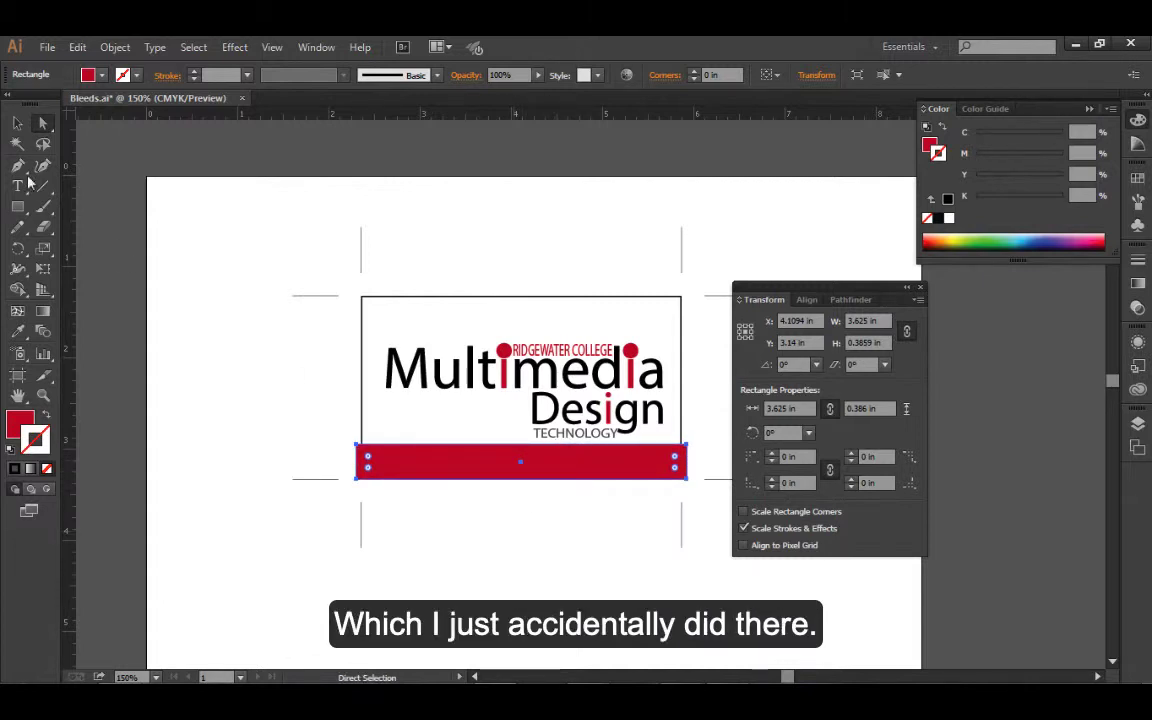
{"action": "left_click", "coordinate": [531, 491]}
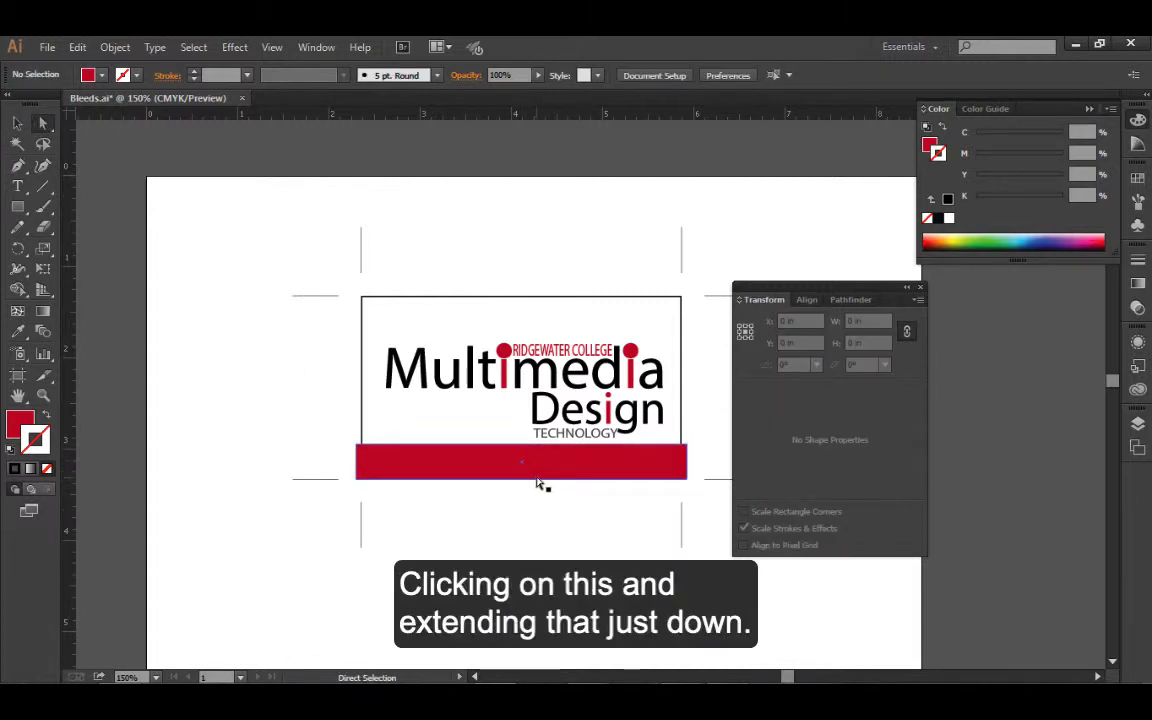
Try adding 0.125 in to the red bar's vertical position, and undo the move
{"action": "left_click", "coordinate": [536, 479]}
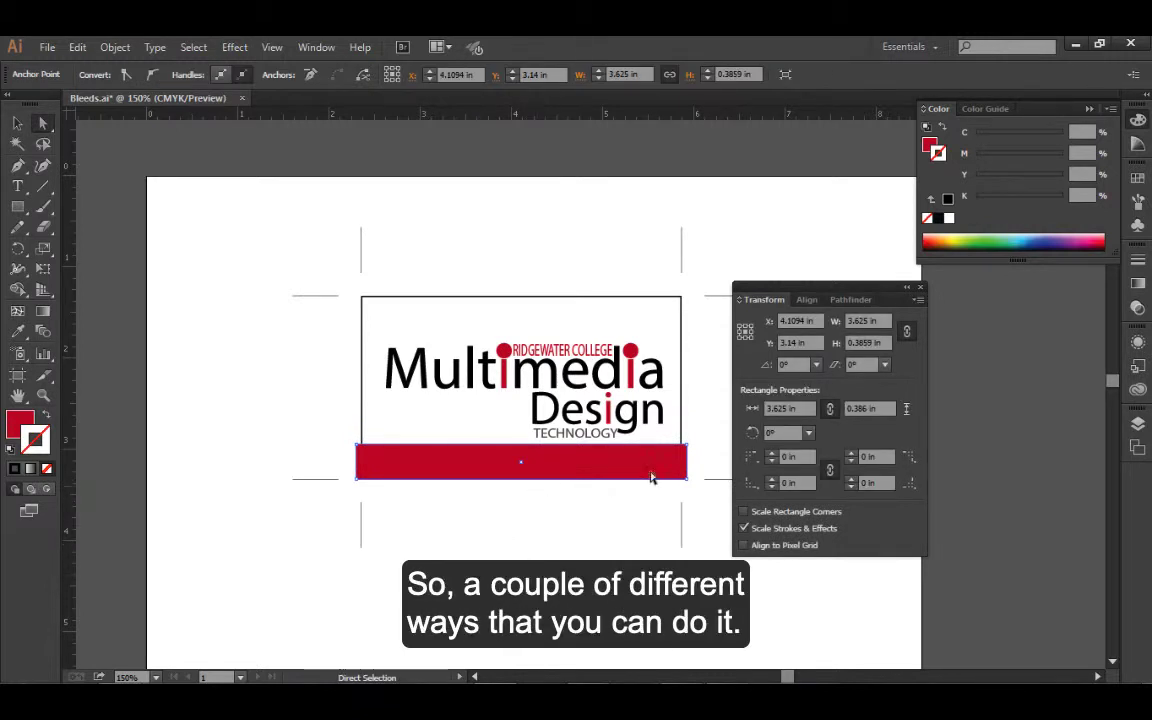
{"action": "left_click", "coordinate": [793, 342]}
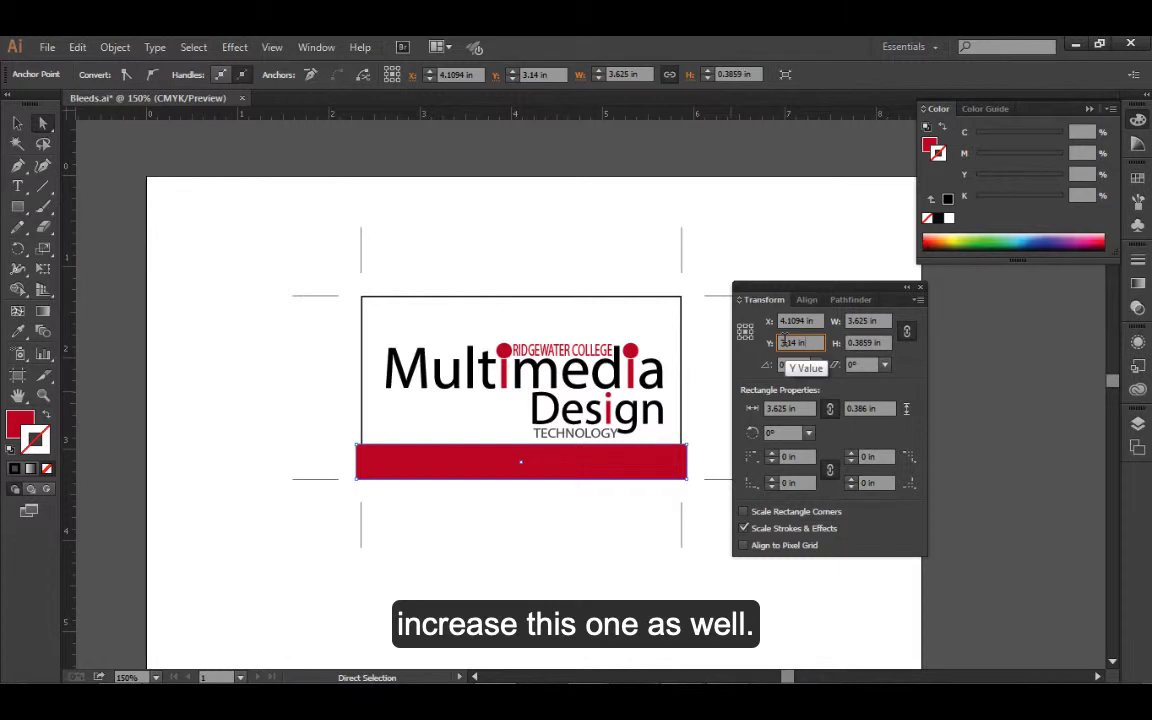
{"action": "type", "text": "+"}
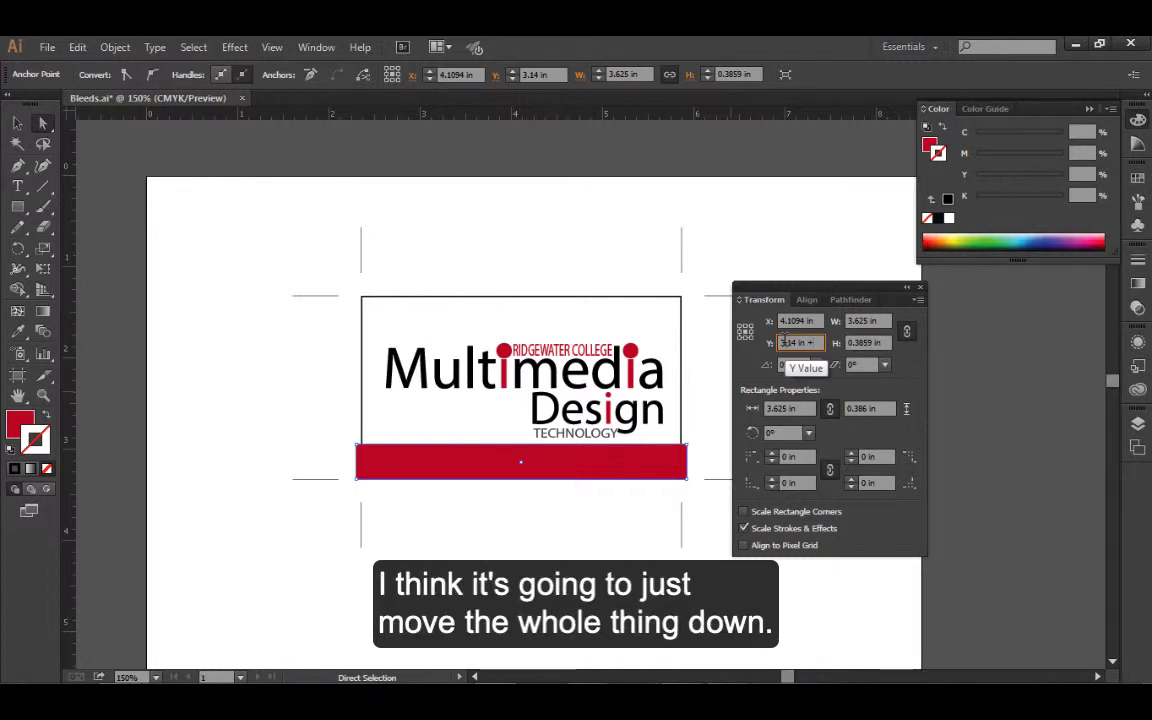
{"action": "type", "text": " .125"}
{"action": "key", "text": "Tab"}
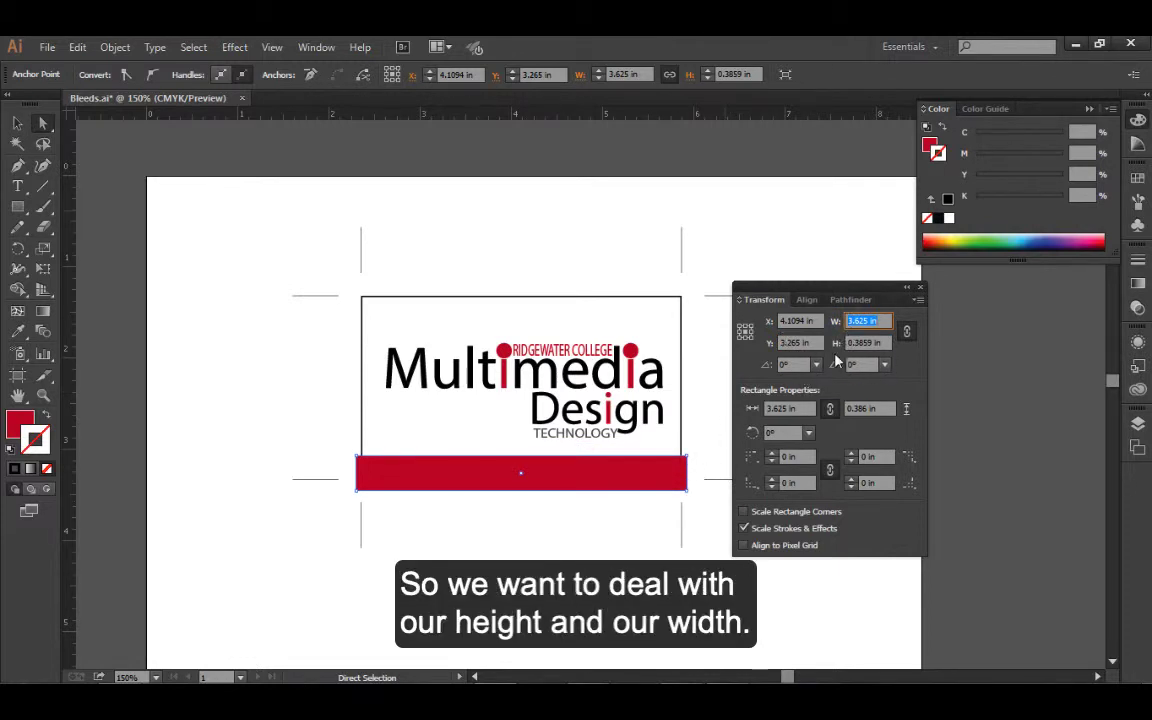
{"action": "key", "text": "ctrl+z"}
{"action": "key", "text": "ctrl+z"}
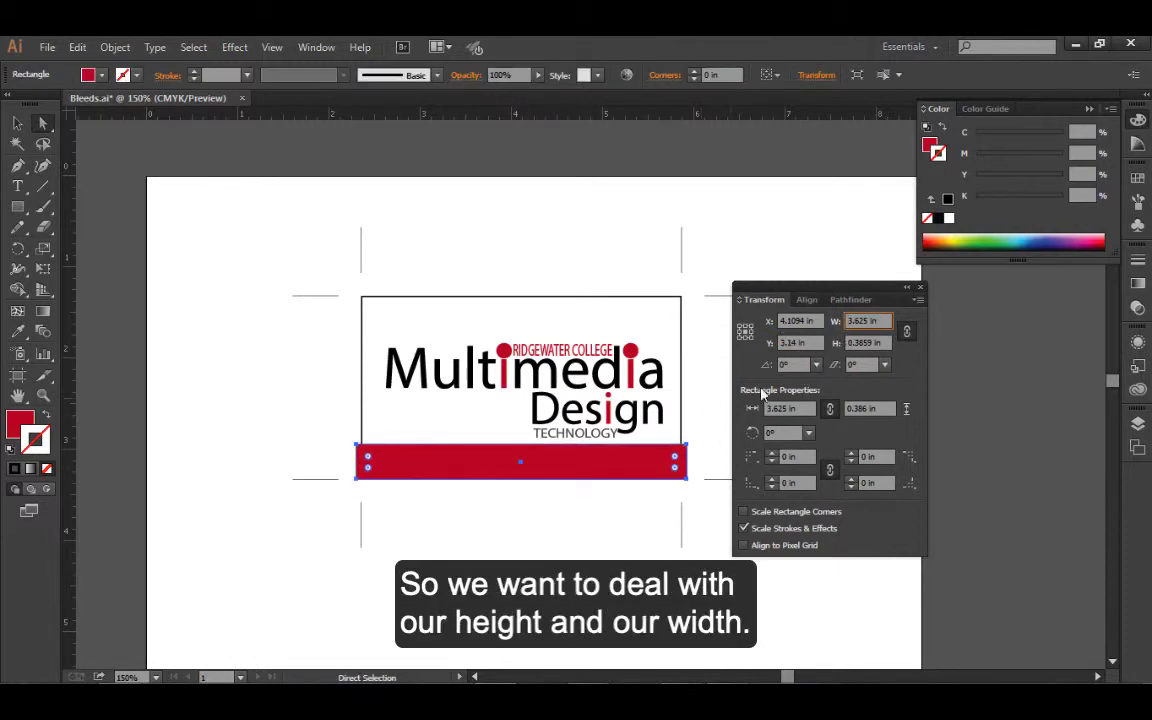
Try adding 0.125 in to the red bar's height with its proportions constrained, and undo the resize
{"action": "left_click", "coordinate": [886, 343]}
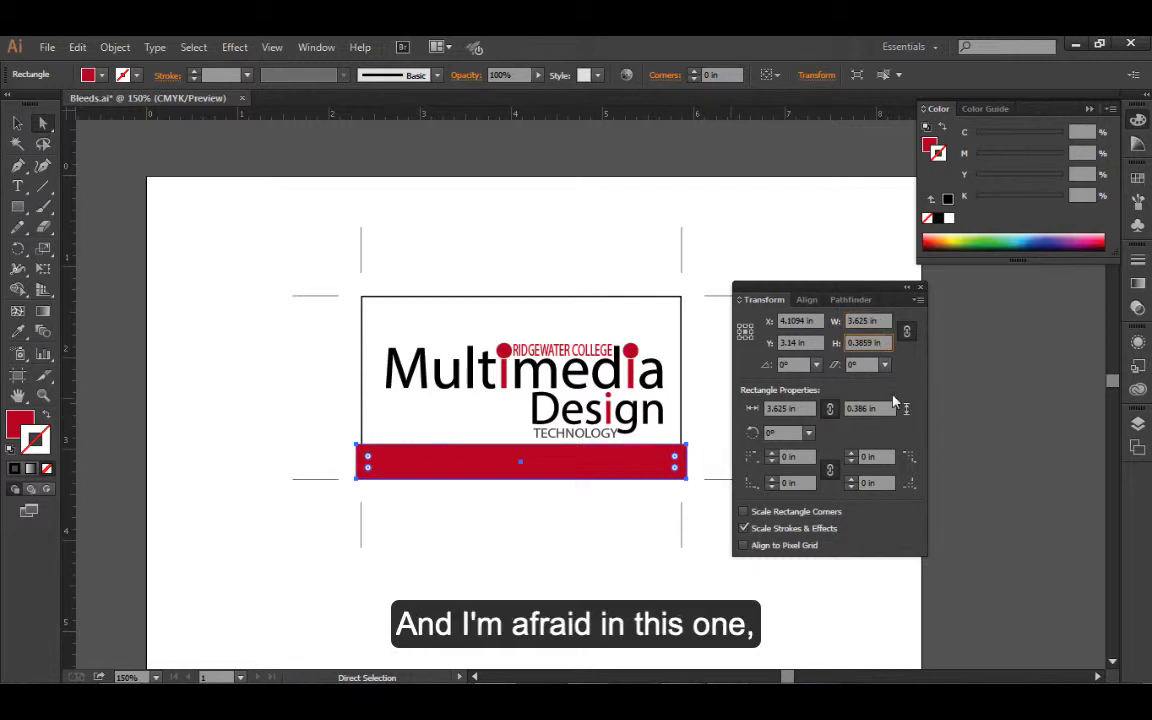
{"action": "type", "text": "+.125"}
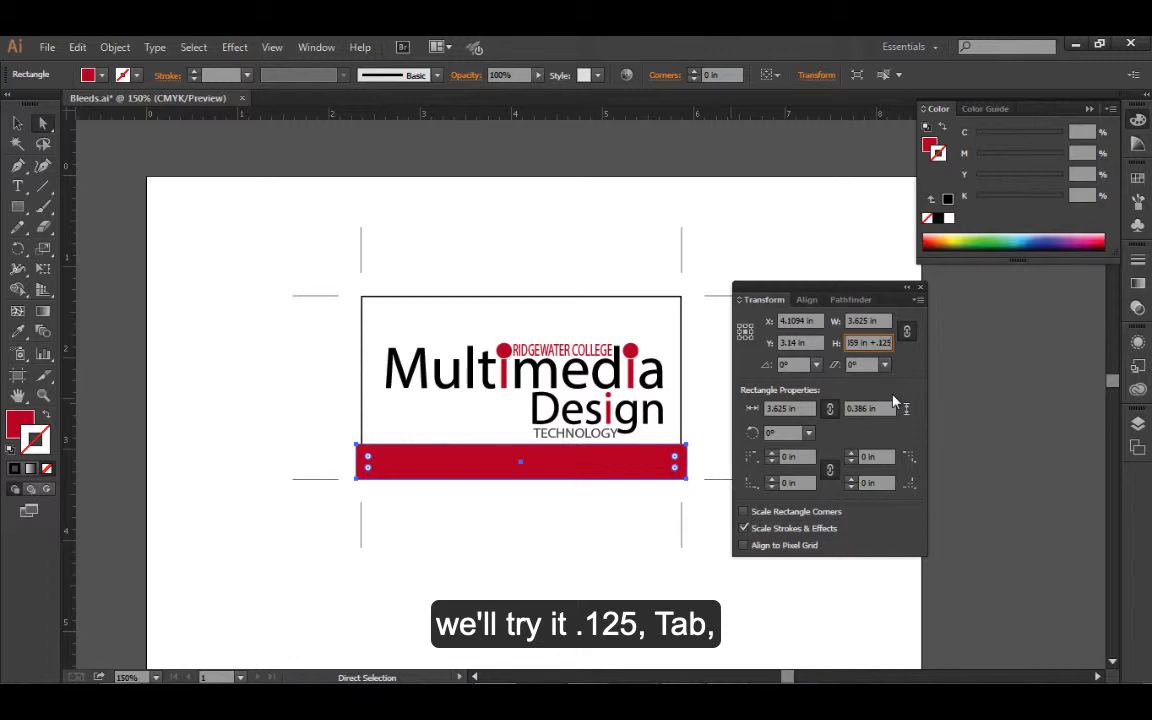
{"action": "key", "text": "Tab"}
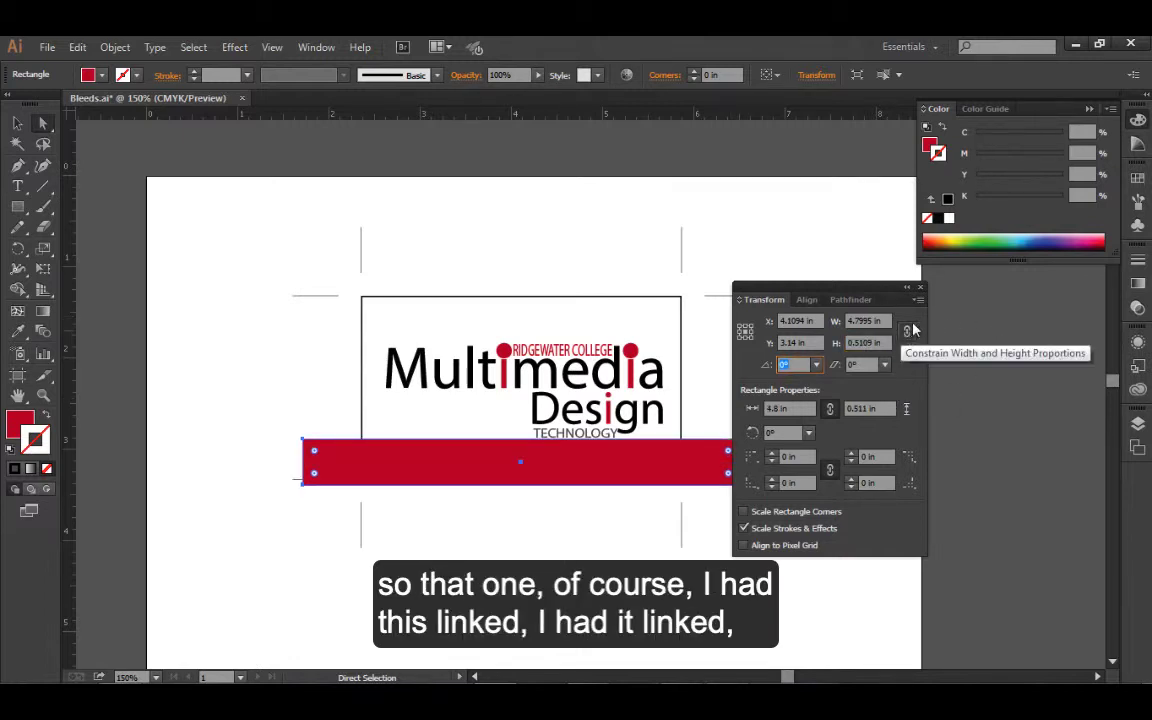
{"action": "key", "text": "ctrl+z"}
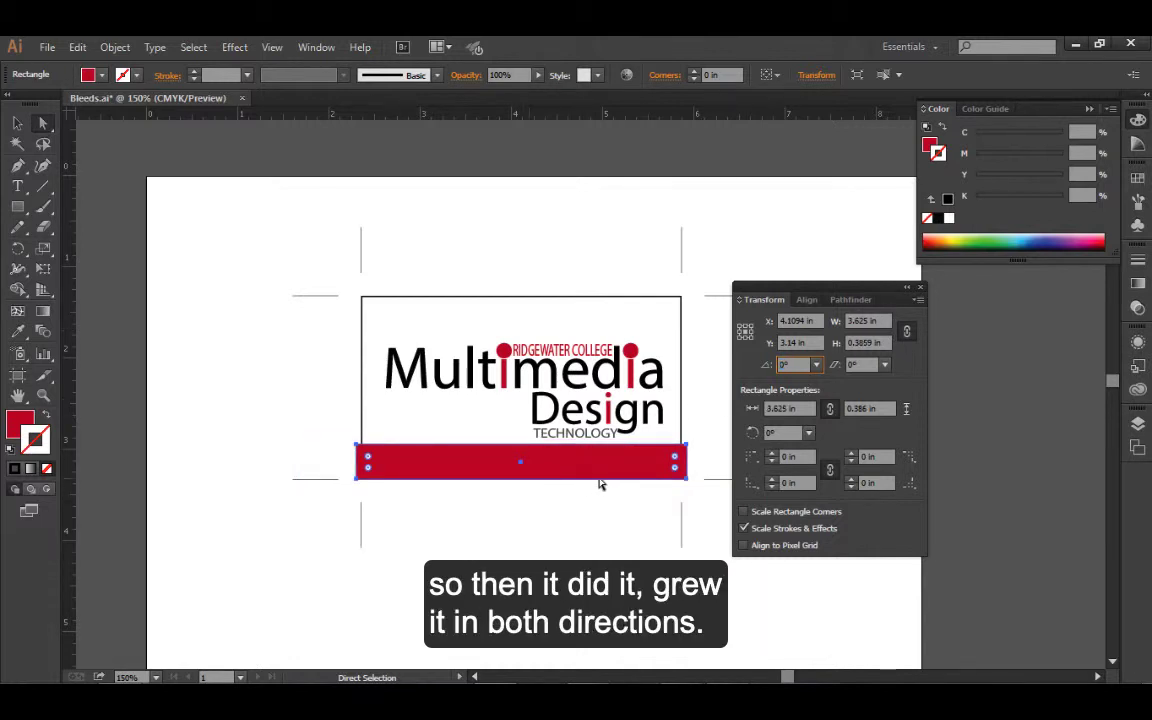
Unlink the red bar's width and height proportions and add 0.125 in to its height
{"action": "left_click", "coordinate": [907, 334]}
{"action": "key", "text": "shift+Tab"}
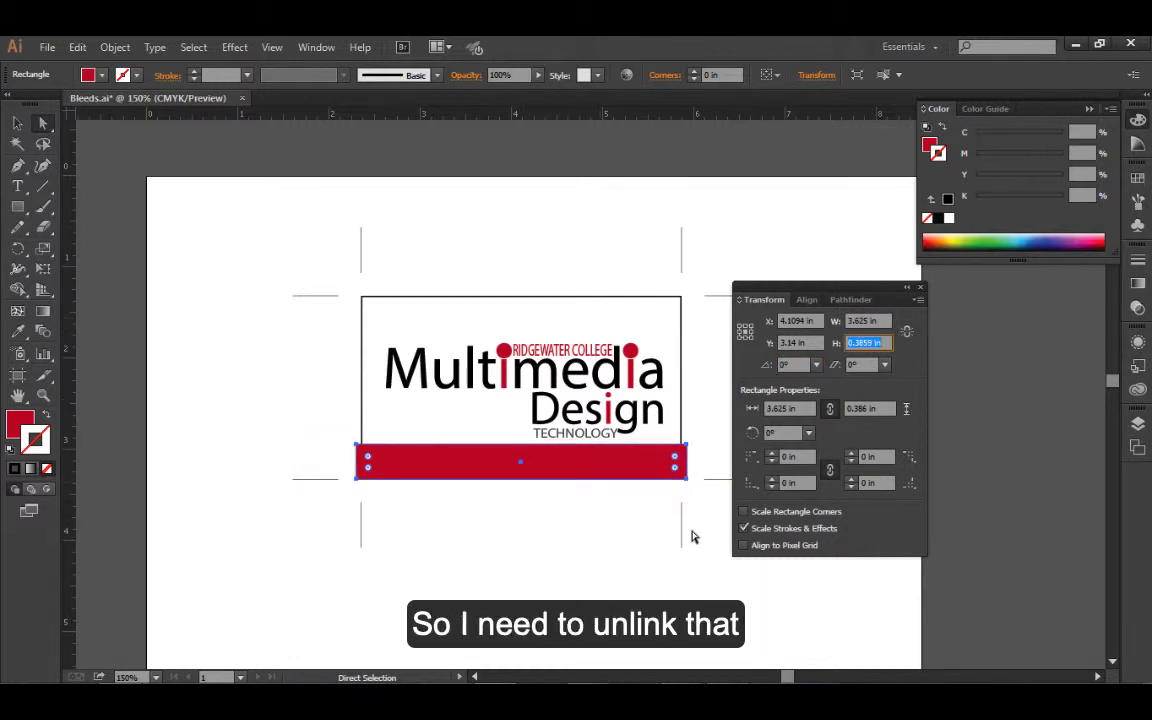
{"action": "left_click", "coordinate": [886, 343]}
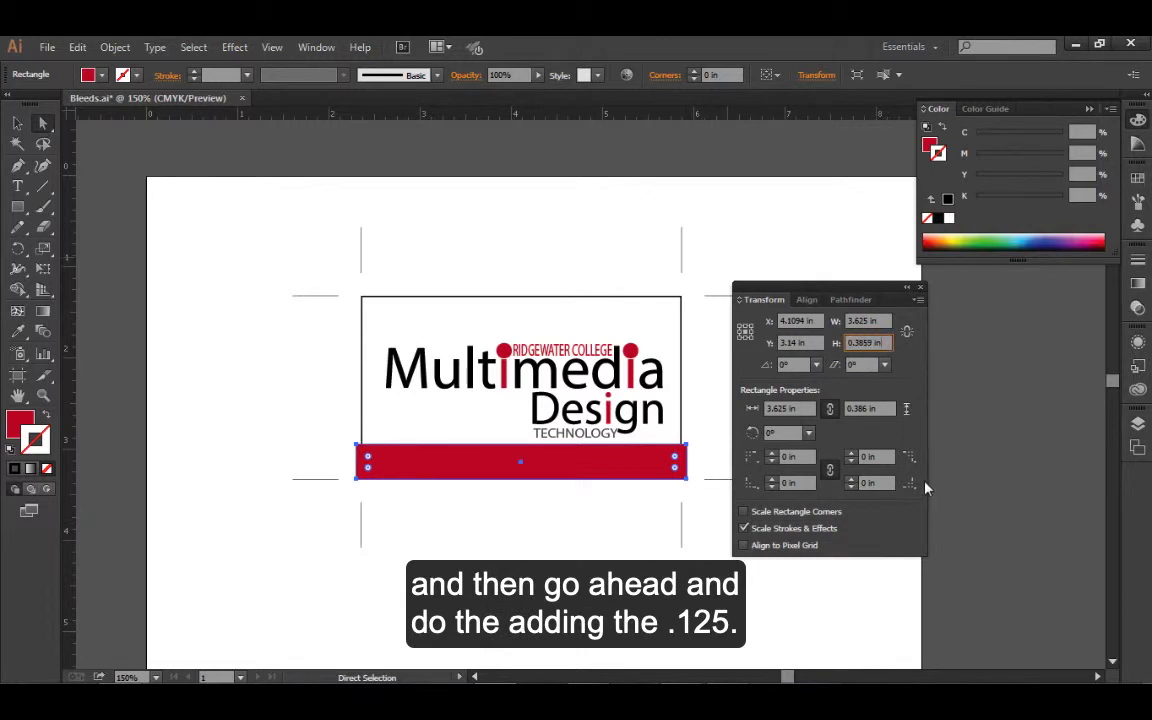
{"action": "type", "text": "+.125"}
{"action": "key", "text": "Tab"}
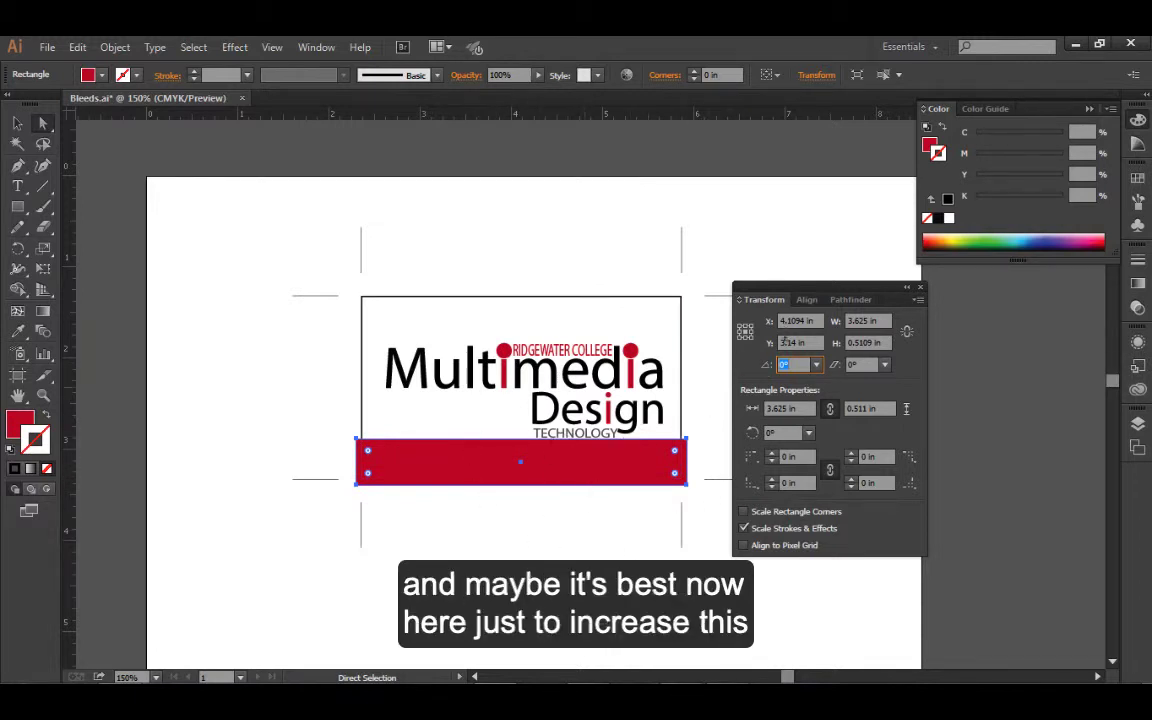
Add 0.125 in to the red bar's Y position to shift it downward, and deselect the bar
{"action": "left_click", "coordinate": [790, 342]}
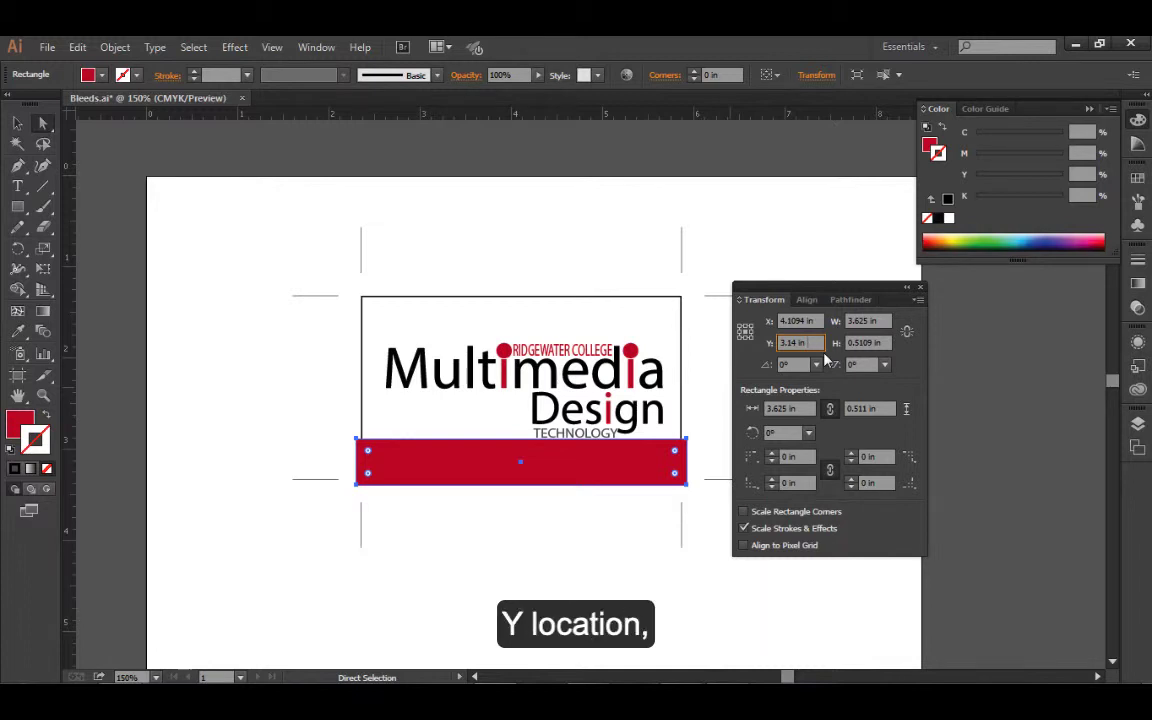
{"action": "type", "text": "+"}
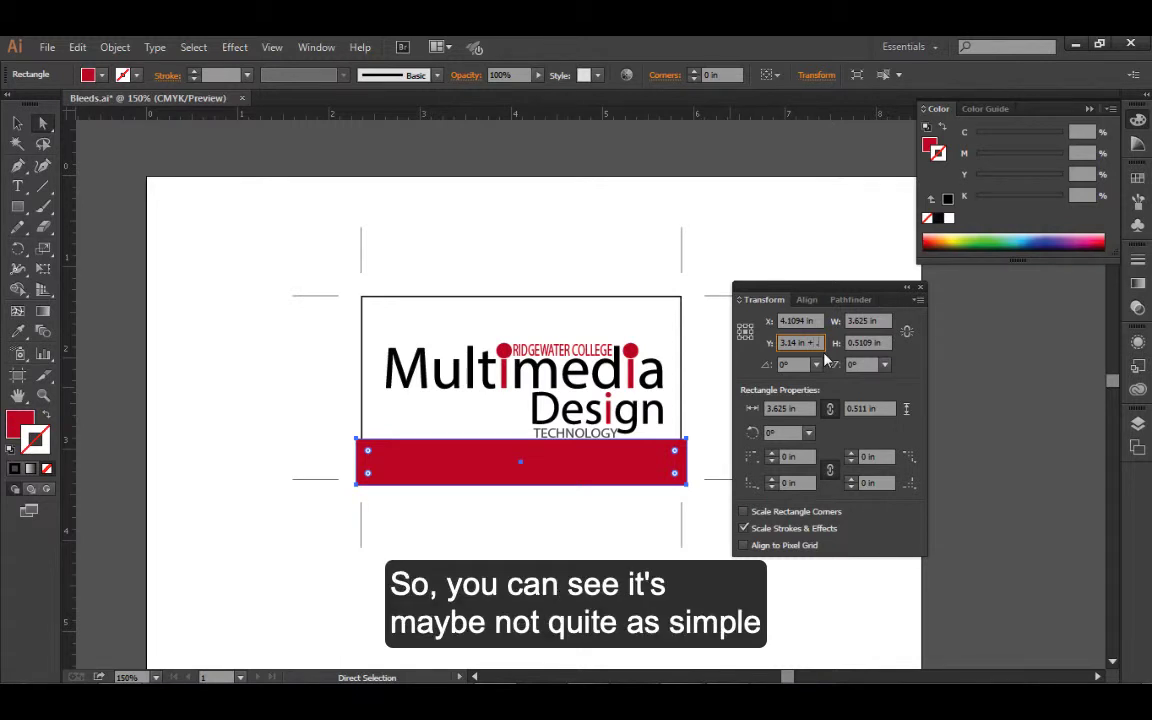
{"action": "type", "text": " .125"}
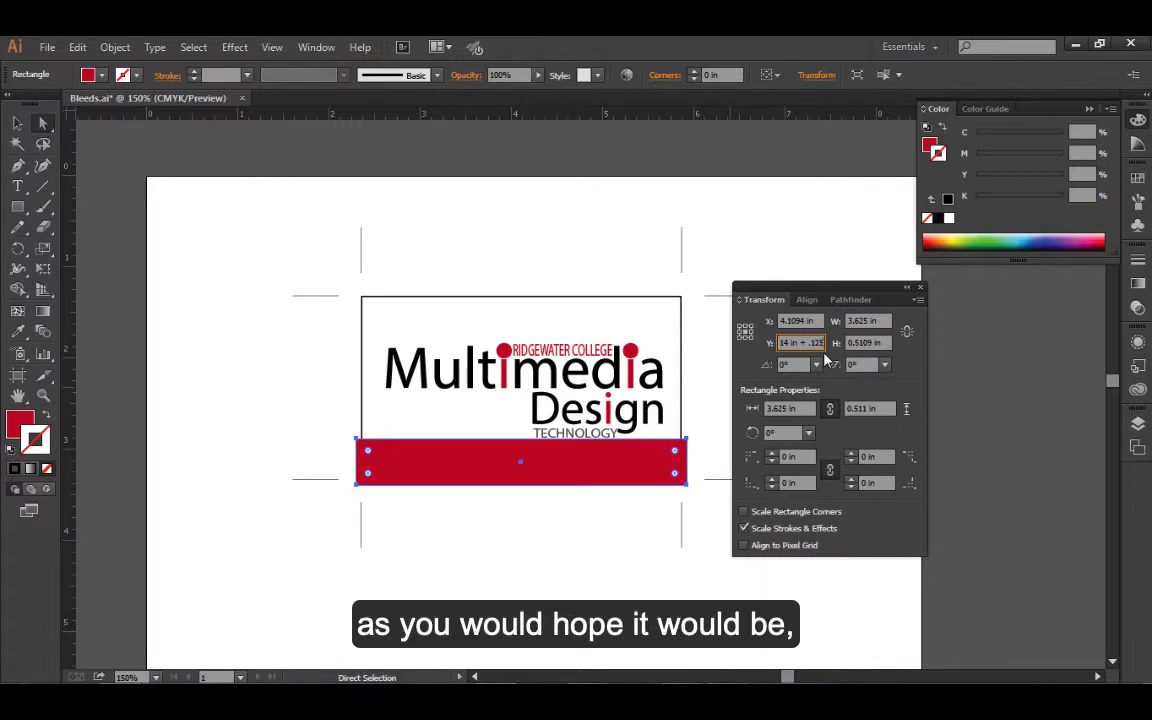
{"action": "key", "text": "Tab"}
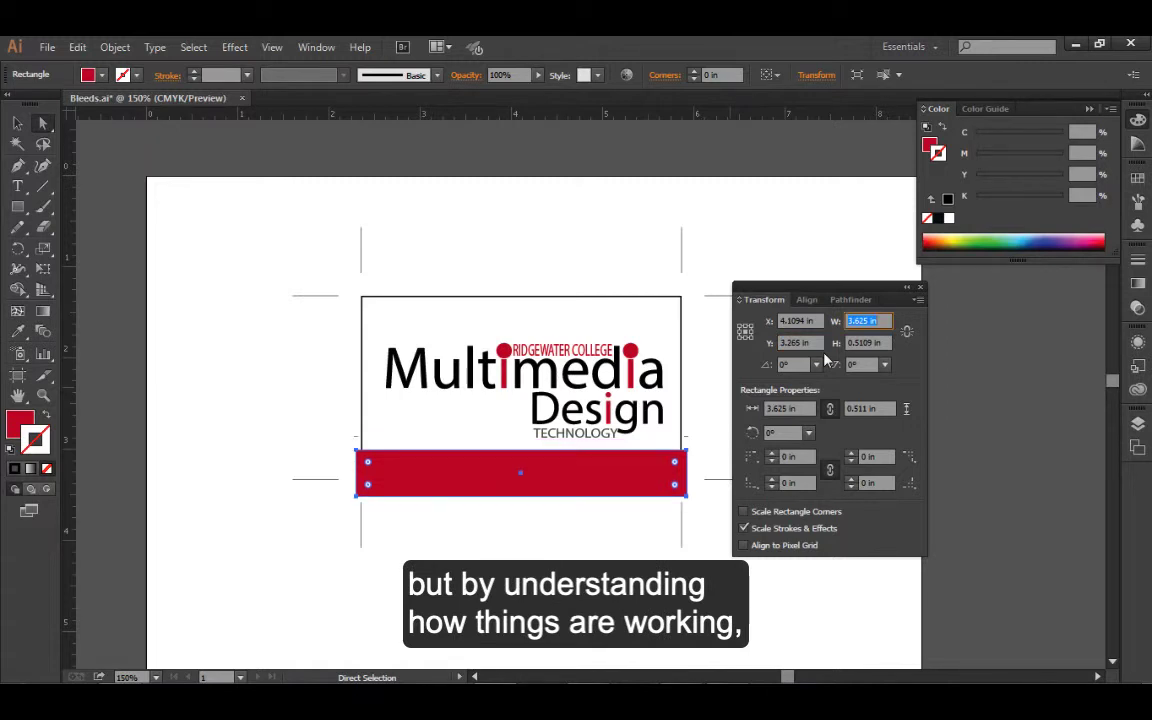
{"action": "left_click", "coordinate": [566, 500]}
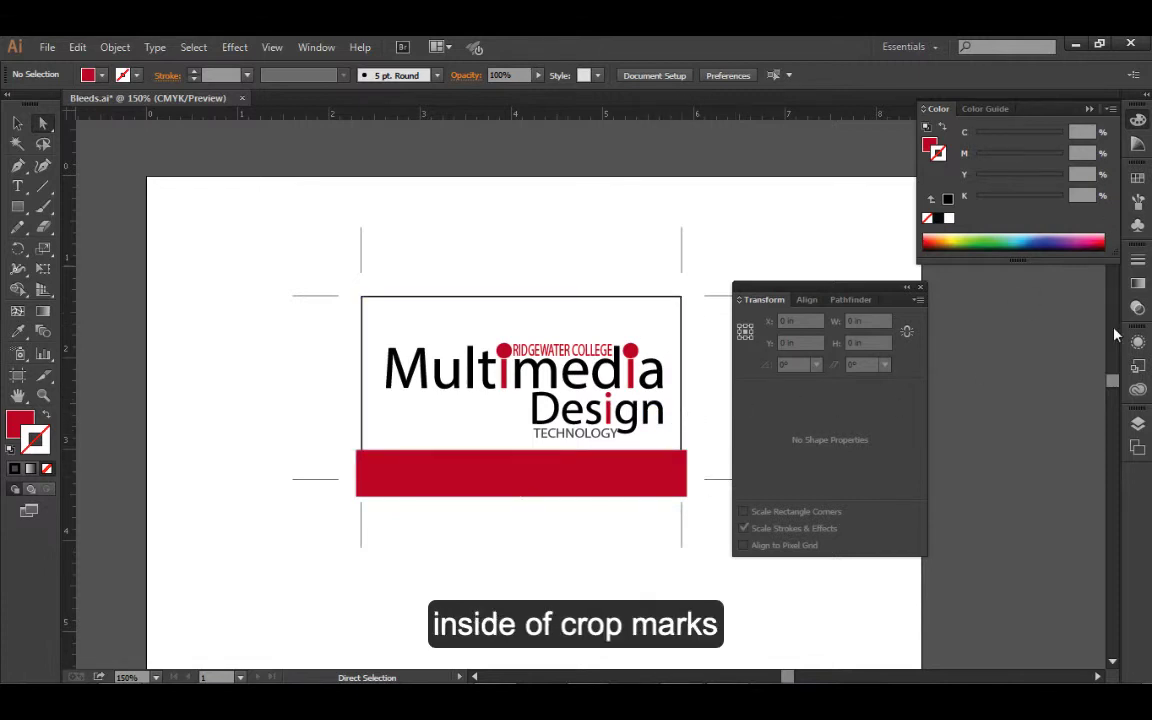
Make the Document layer visible and hide the Card layer
{"action": "left_click", "coordinate": [1137, 424]}
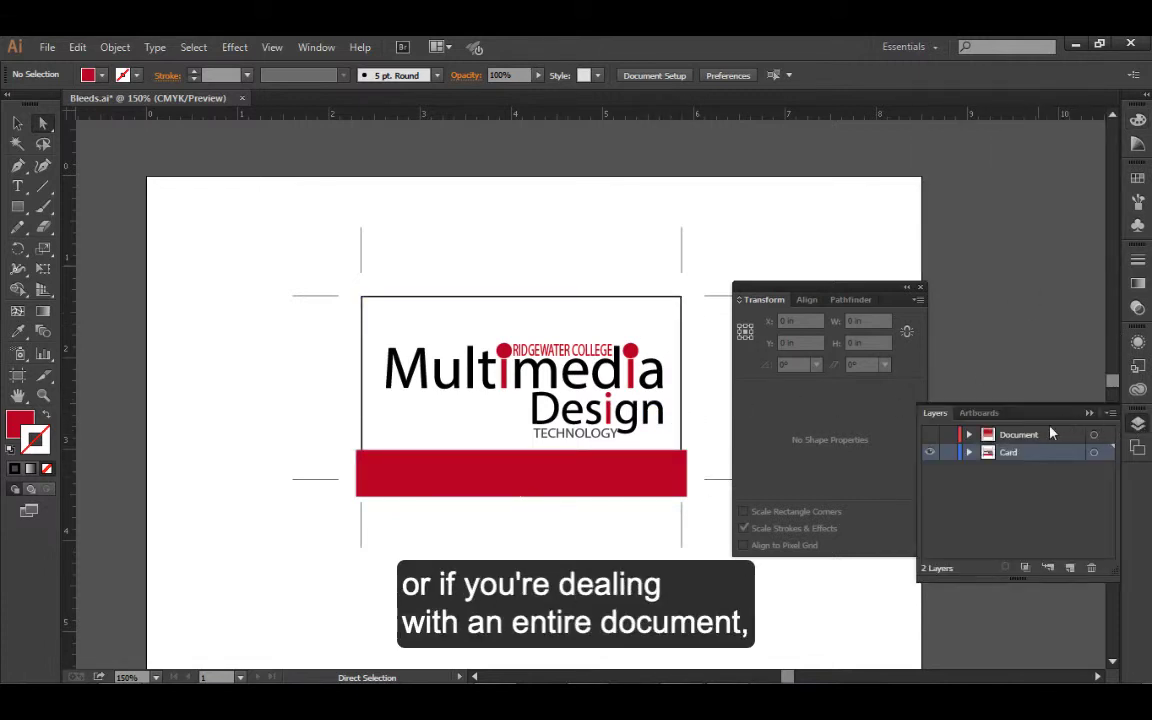
{"action": "left_click", "coordinate": [930, 436]}
{"action": "left_click", "coordinate": [929, 454]}
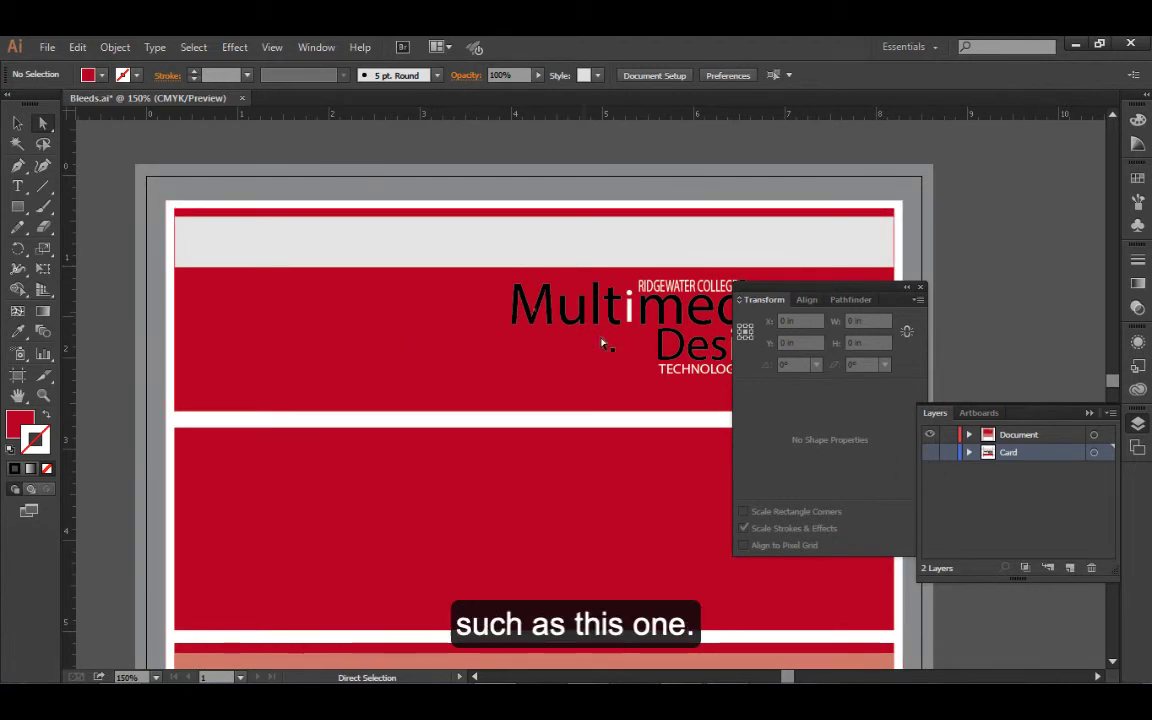